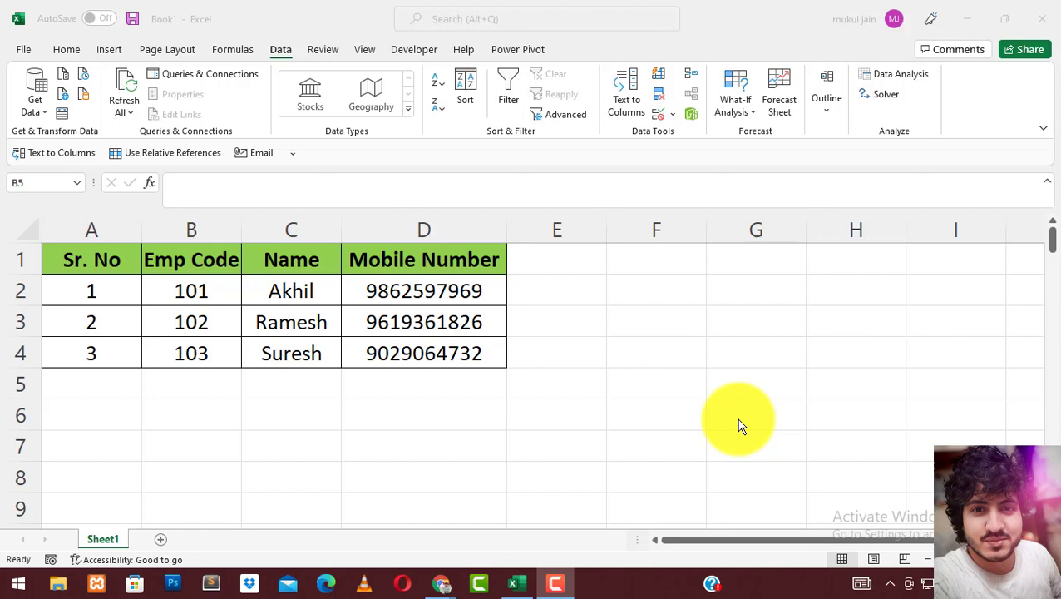
Step: Look over the table's column headers and the existing employee codes 101–103
click(98, 259)
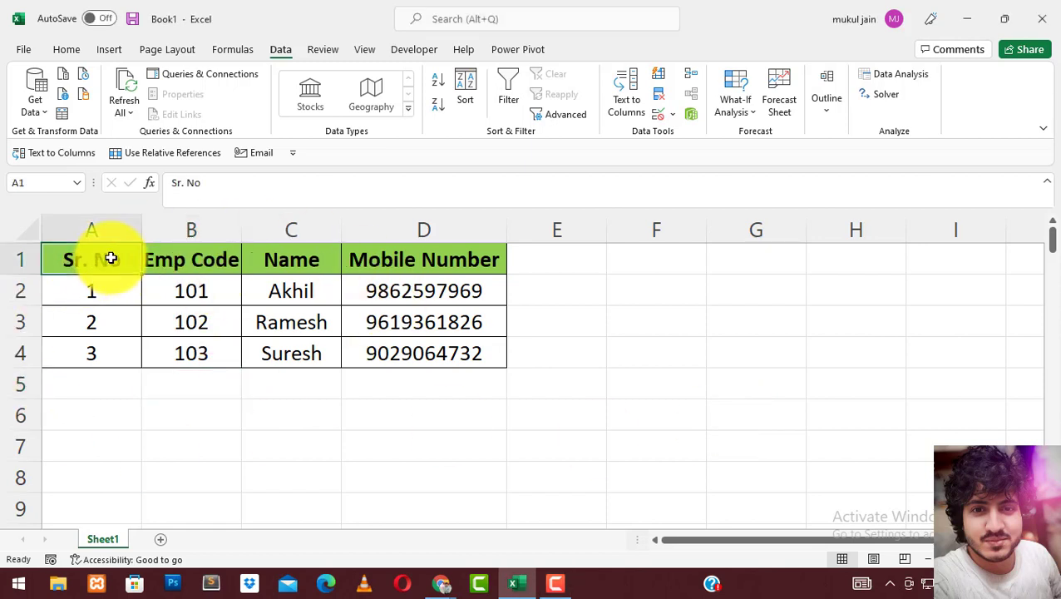
click(207, 260)
click(279, 260)
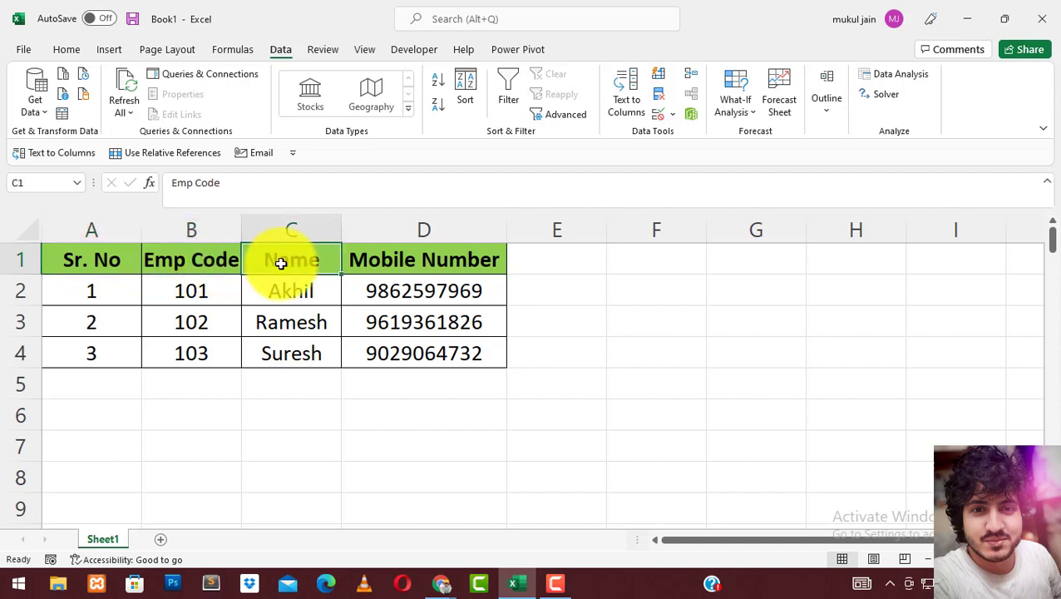
click(398, 266)
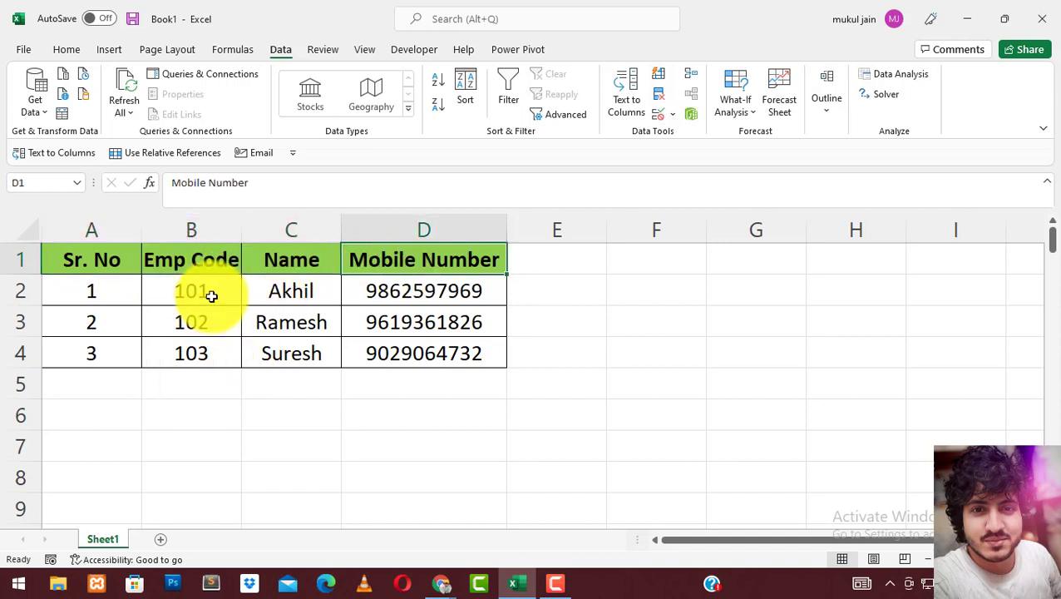
drag(215, 286, 211, 350)
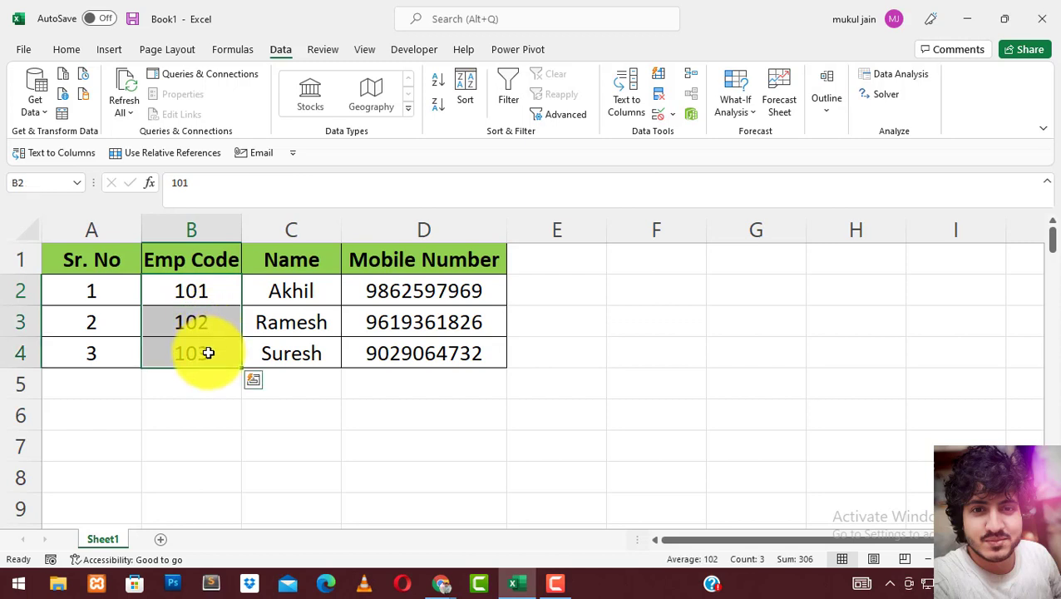
click(205, 286)
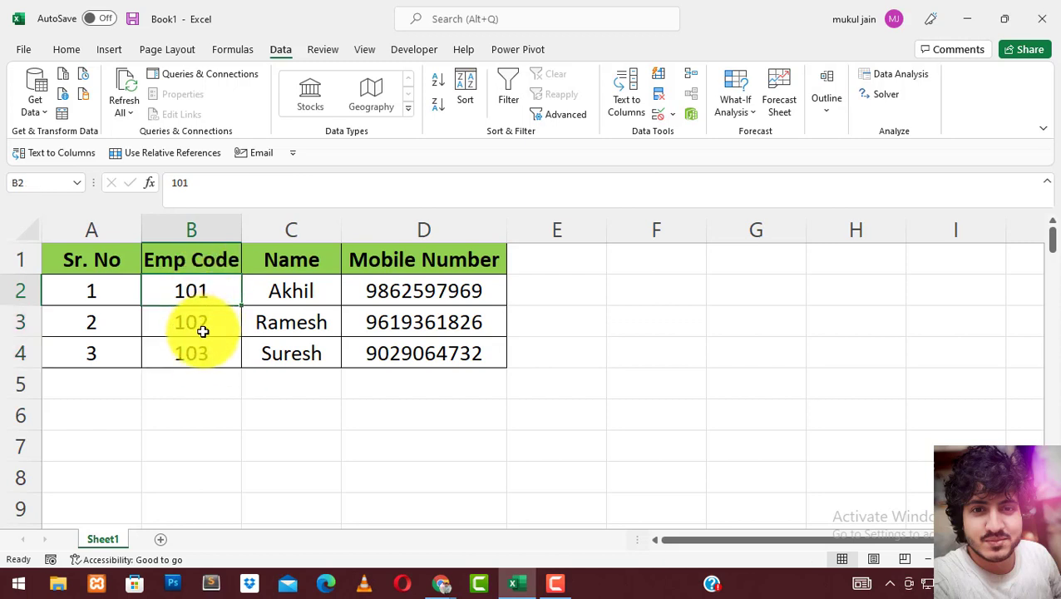
click(213, 361)
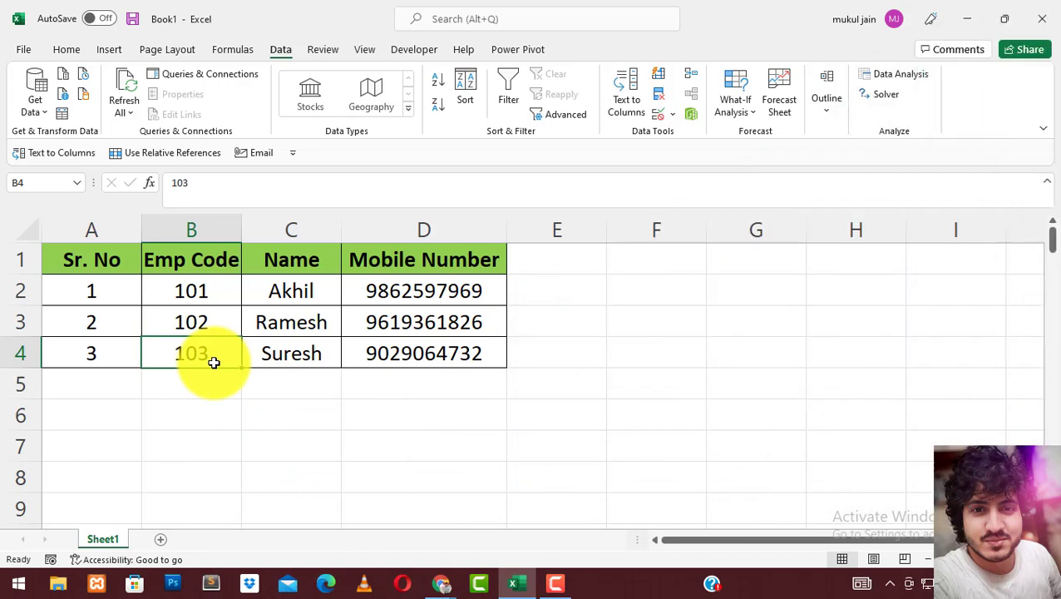
drag(221, 303, 222, 345)
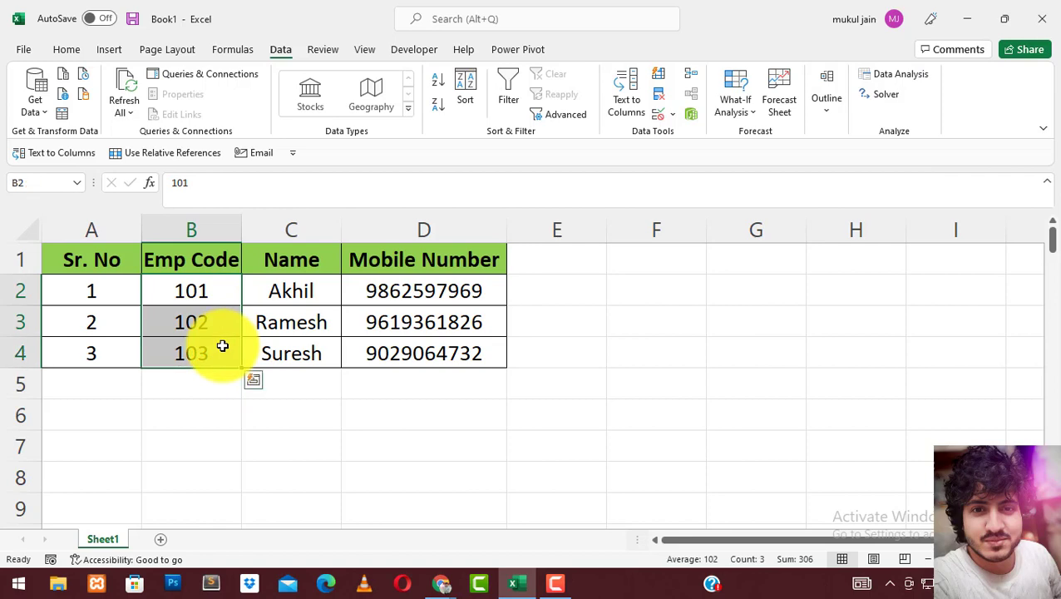
click(220, 329)
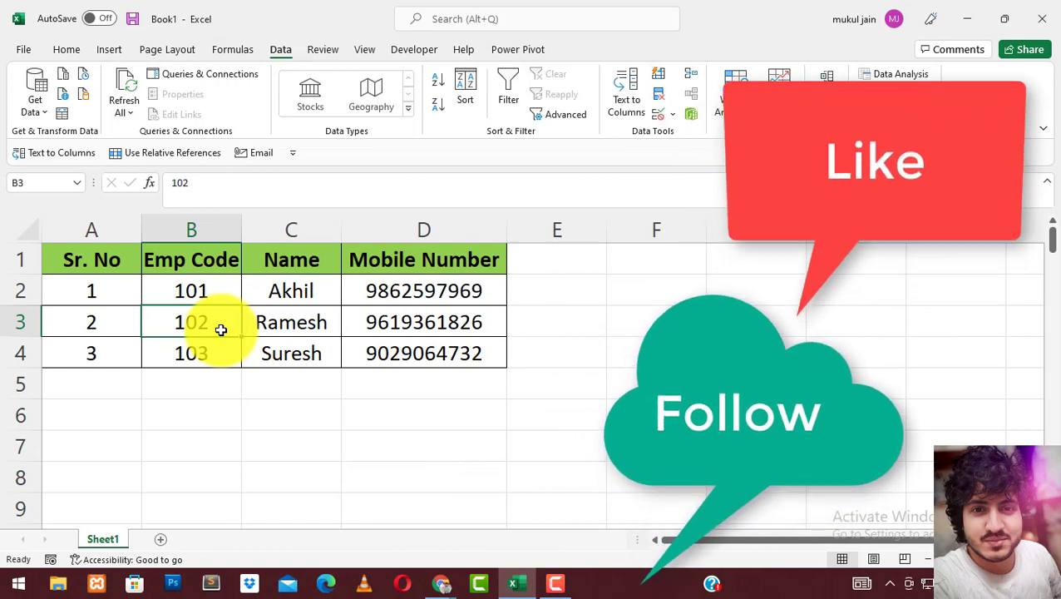
click(220, 353)
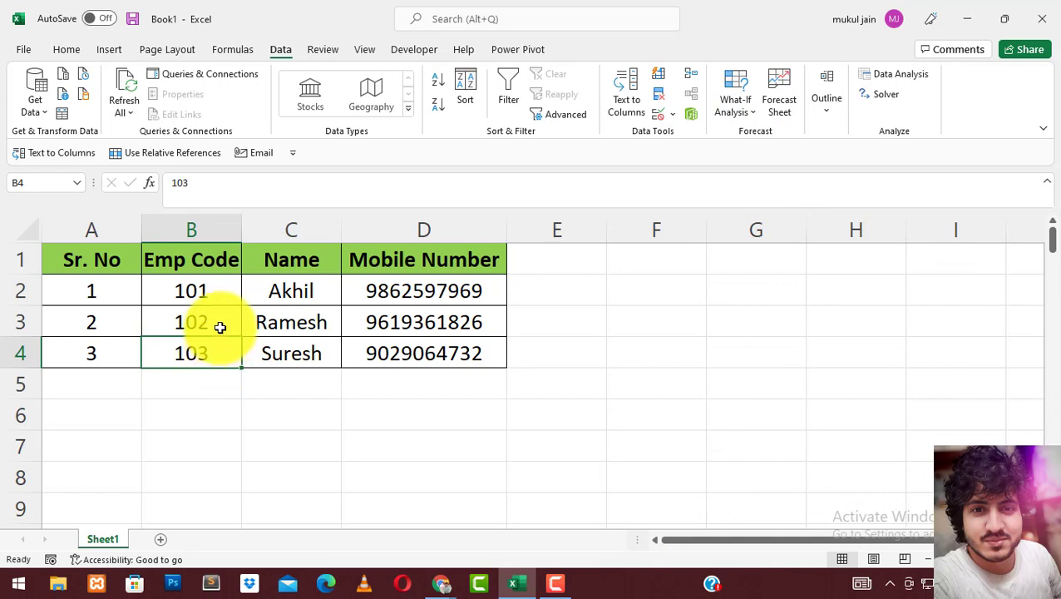
click(220, 327)
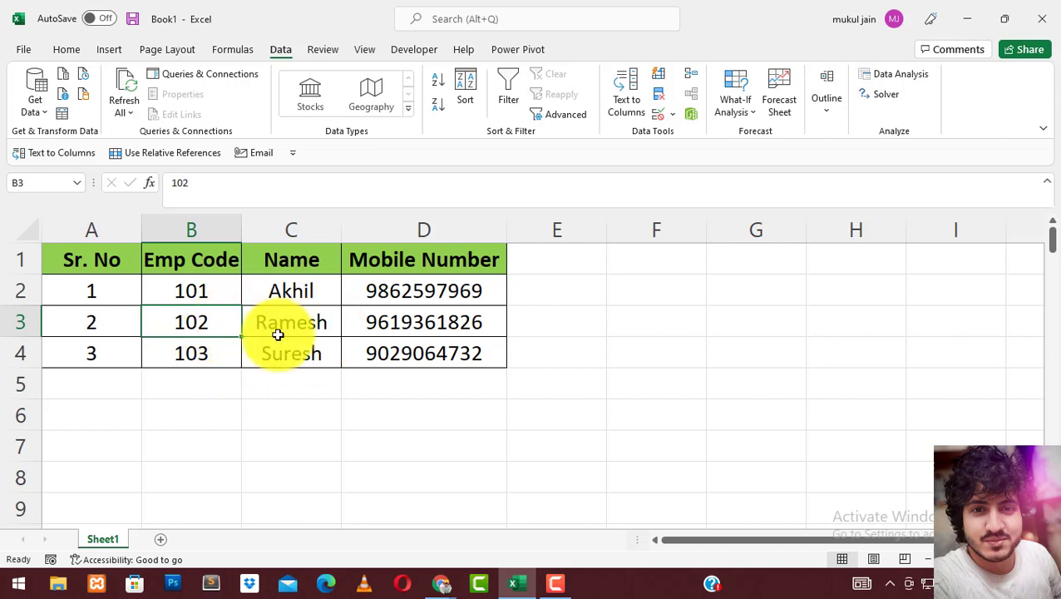
Step: Highlight duplicate values in column B with Light Red Fill and Dark Red Text
click(197, 226)
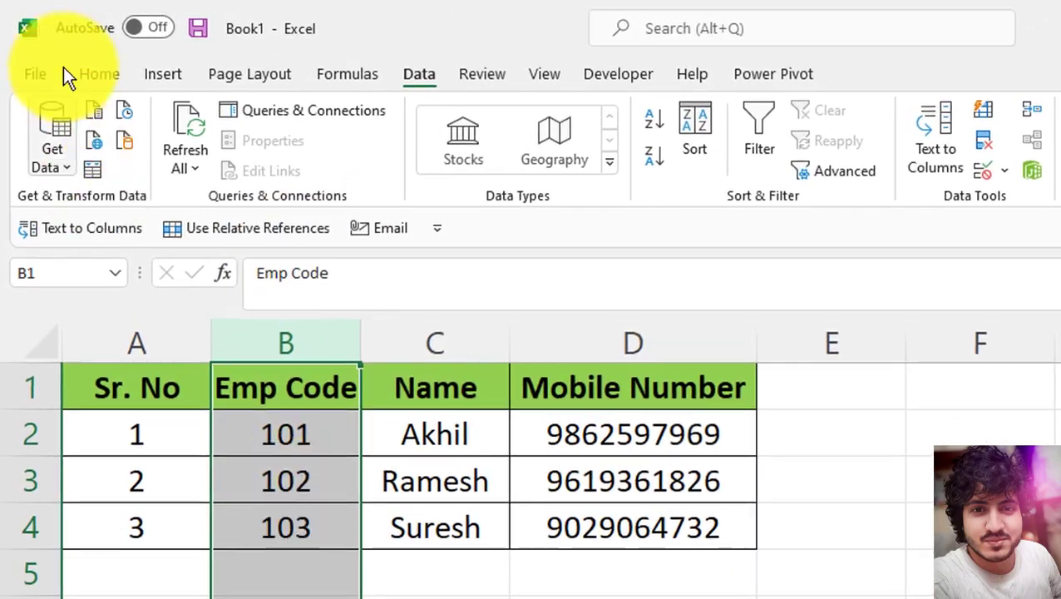
click(103, 74)
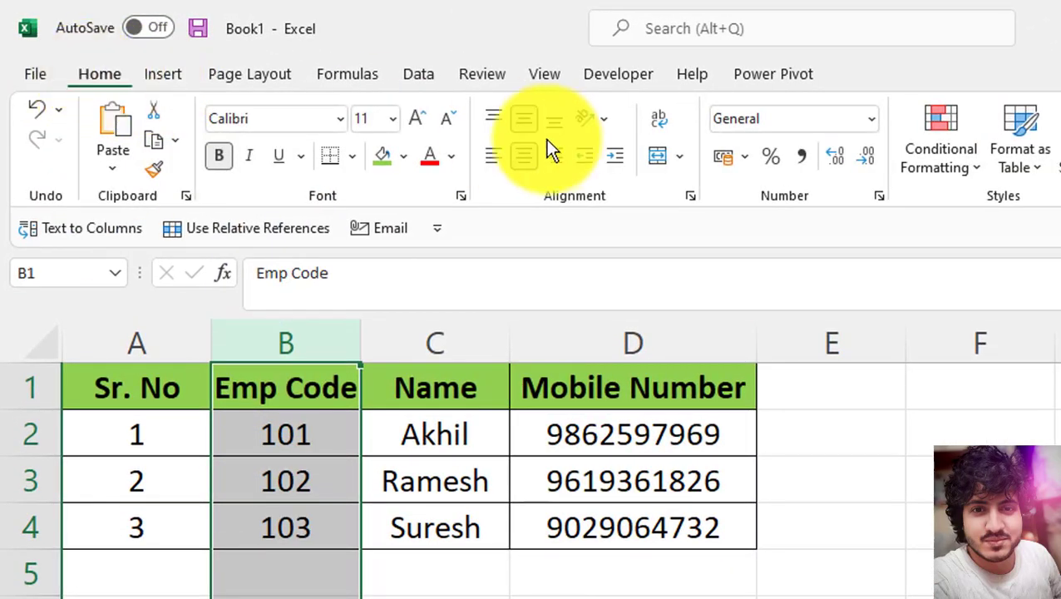
click(948, 162)
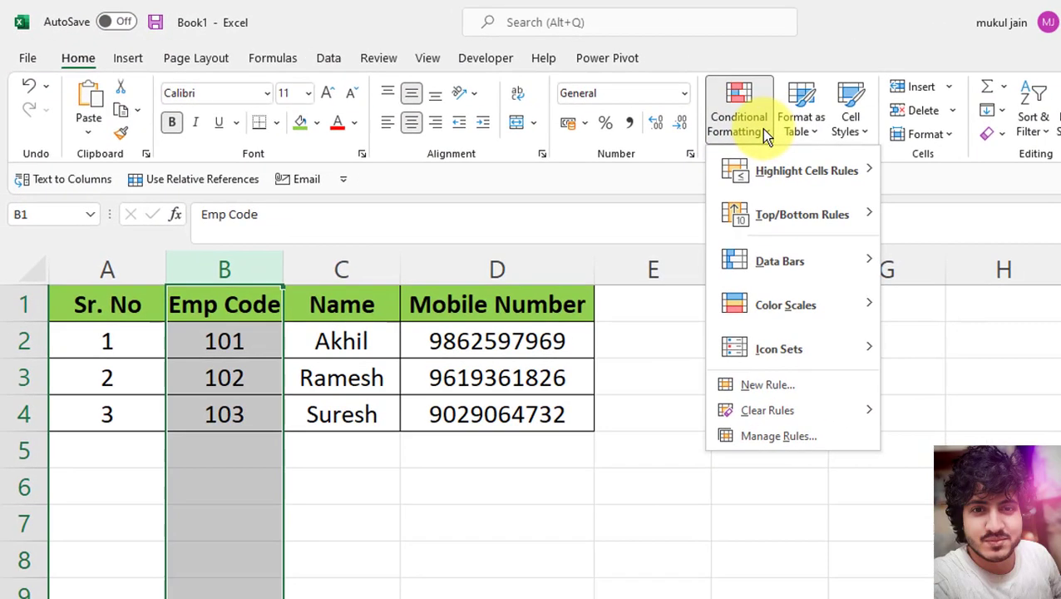
mouse_move(806, 170)
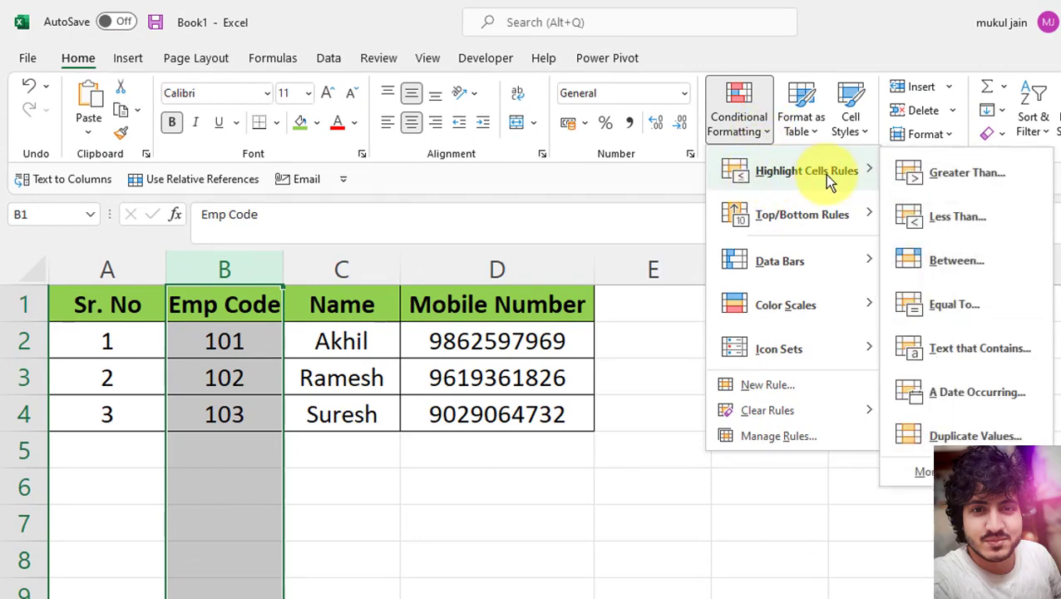
click(960, 436)
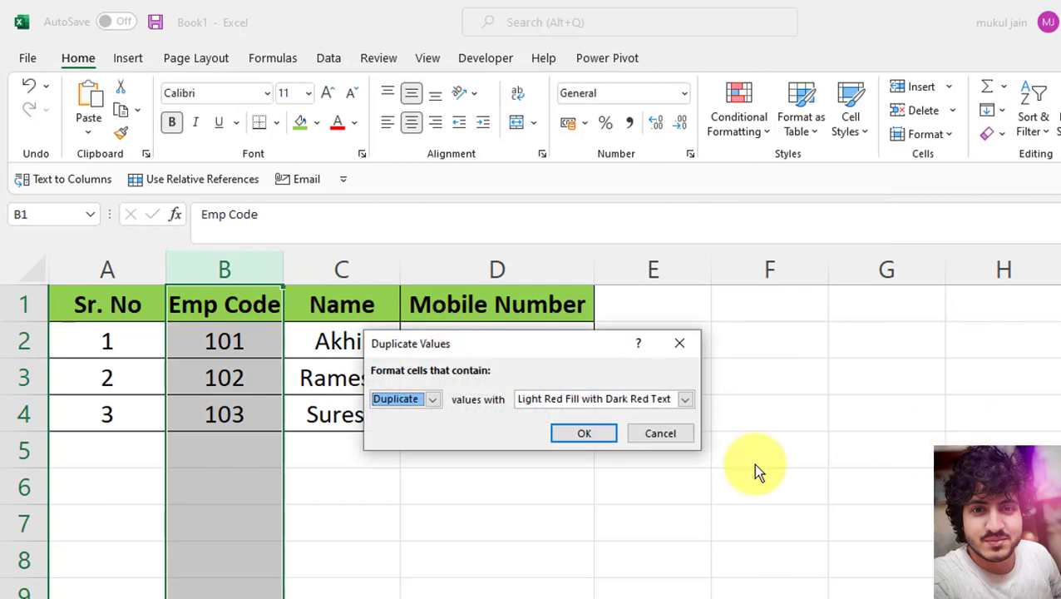
click(588, 433)
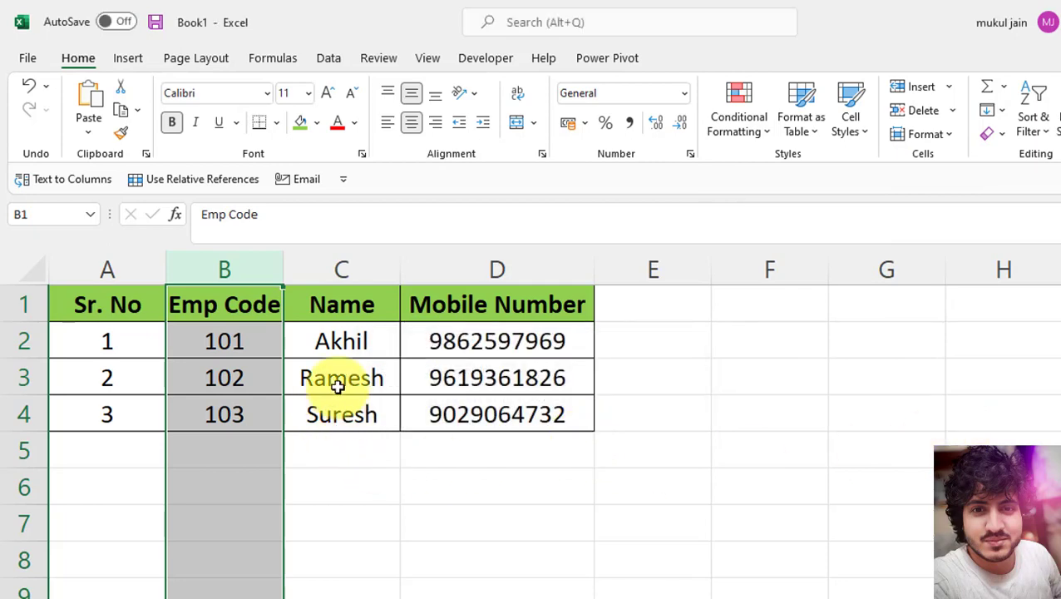
click(242, 459)
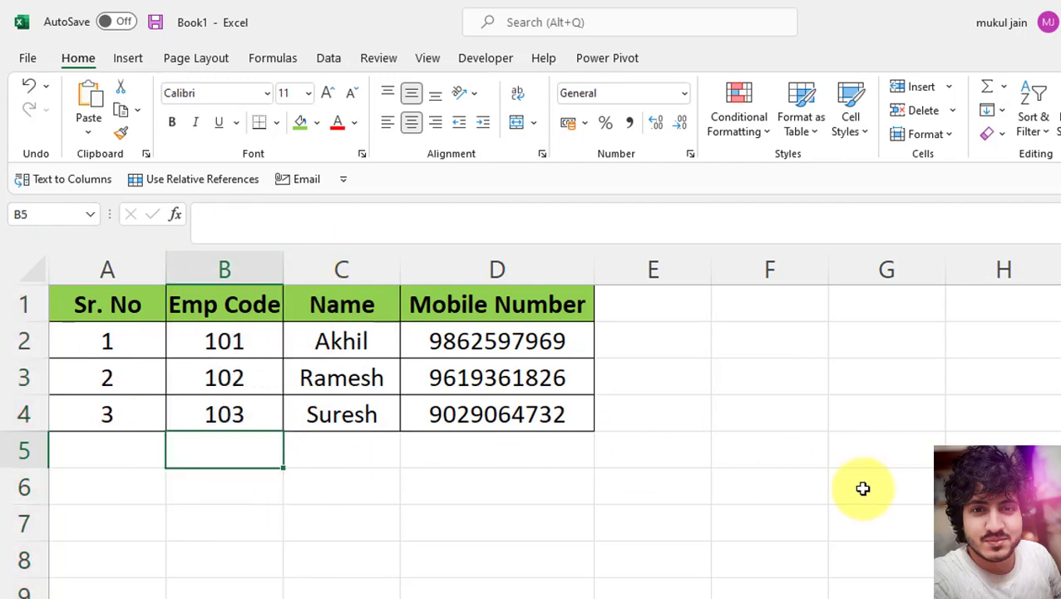
Step: Enter Emp Code 104 in B5 and the employee's name in C5
text(104)
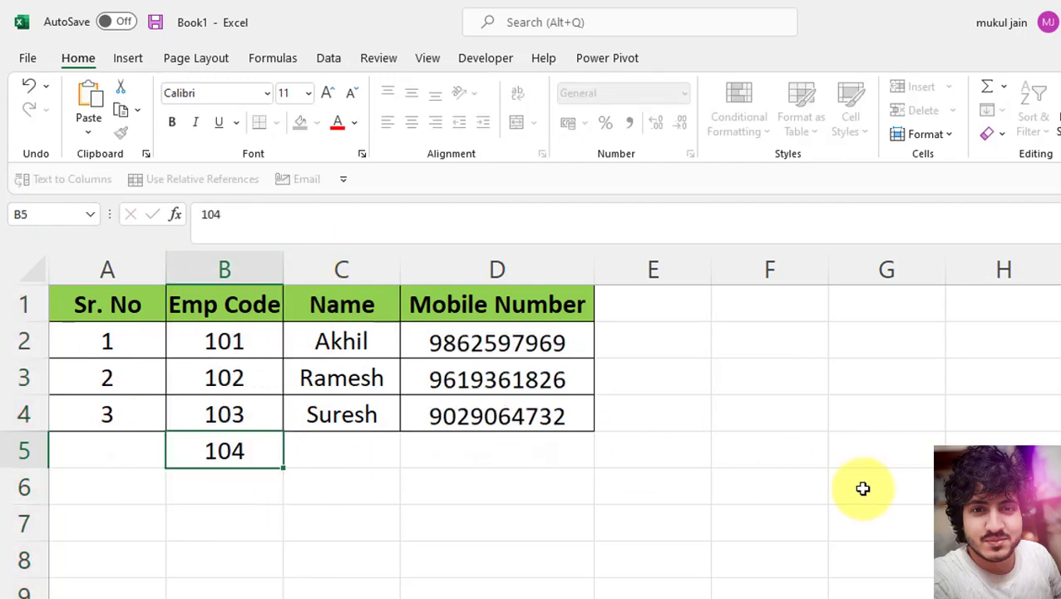
key(Return)
key(Up)
key(Right)
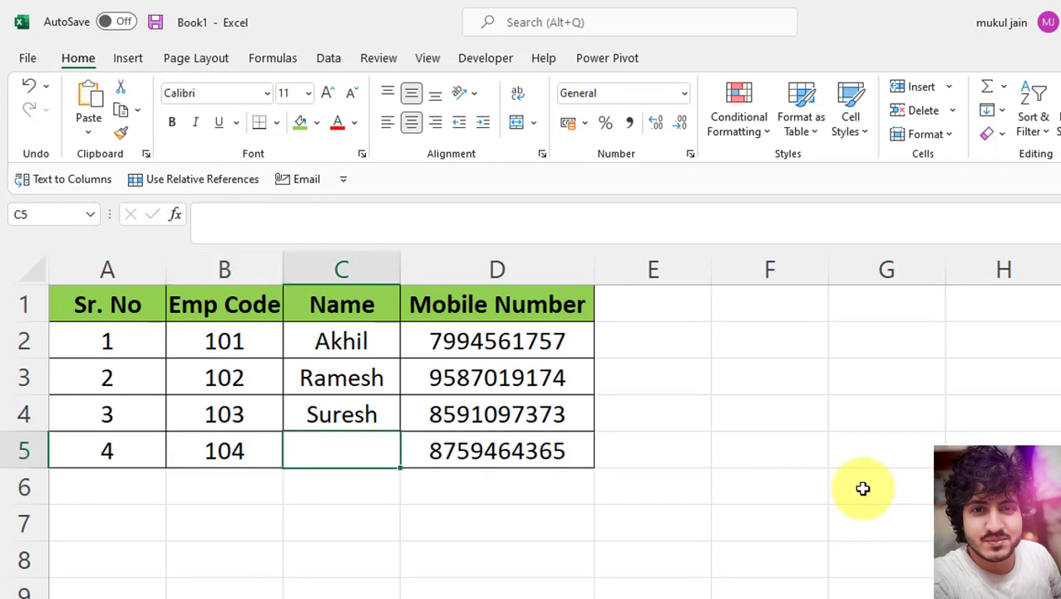
text(shi)
key(BackSpace)
key(BackSpace)
key(BackSpace)
text(S)
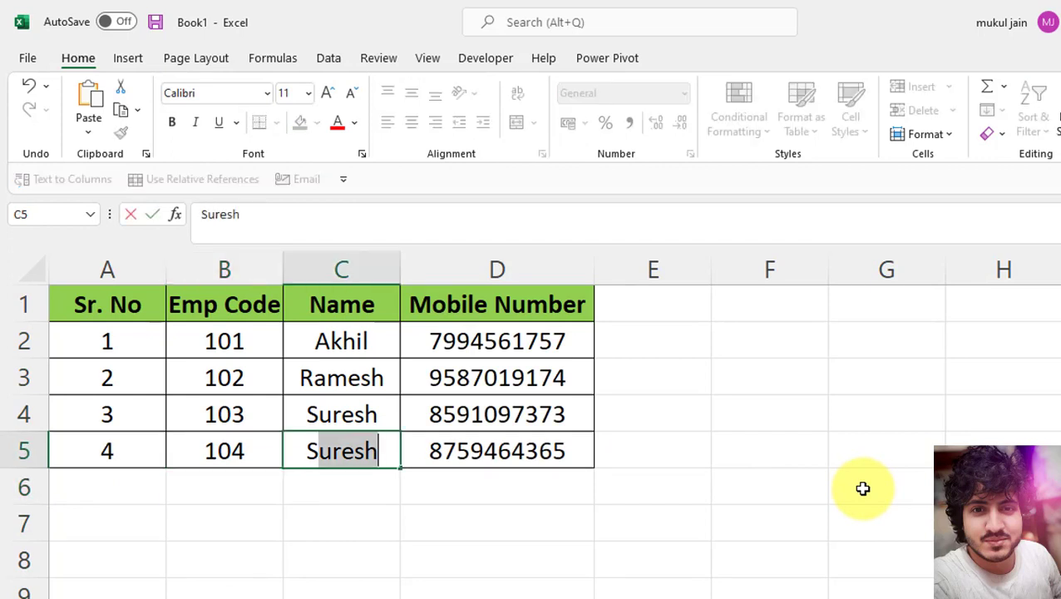
text(hivam)
key(Return)
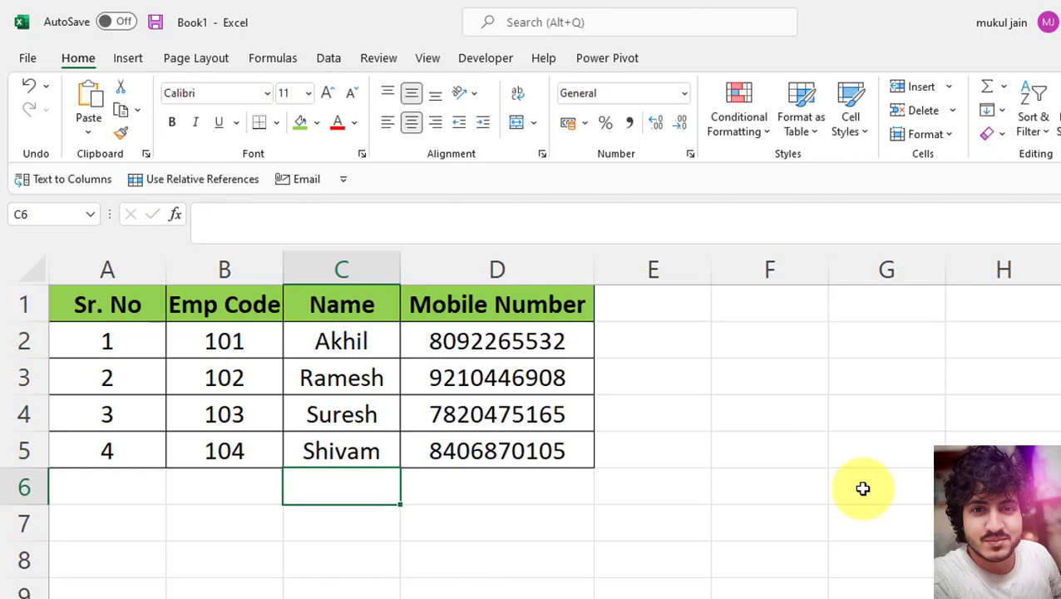
Step: Type test code 101 in B6 so both 101 cells turn red
key(Left)
key(Up)
key(Up)
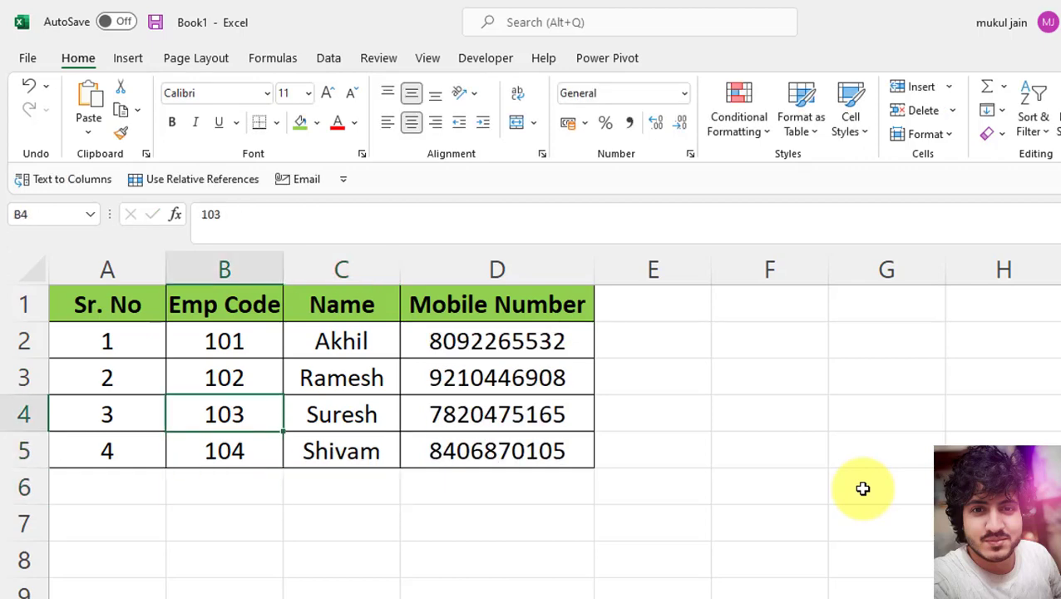
key(Up)
key(Down)
key(Down)
key(Down)
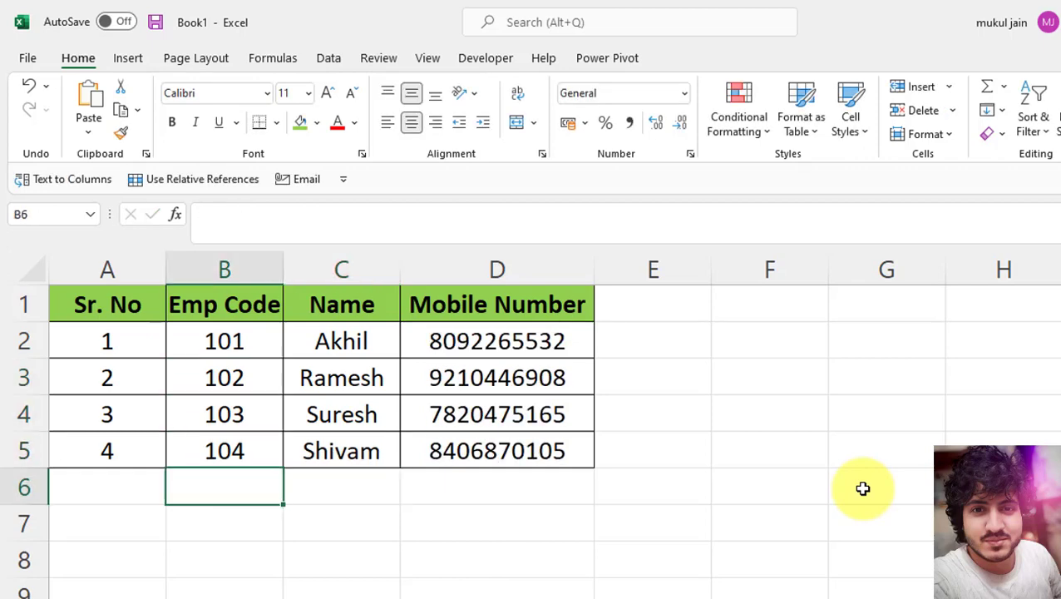
text(101)
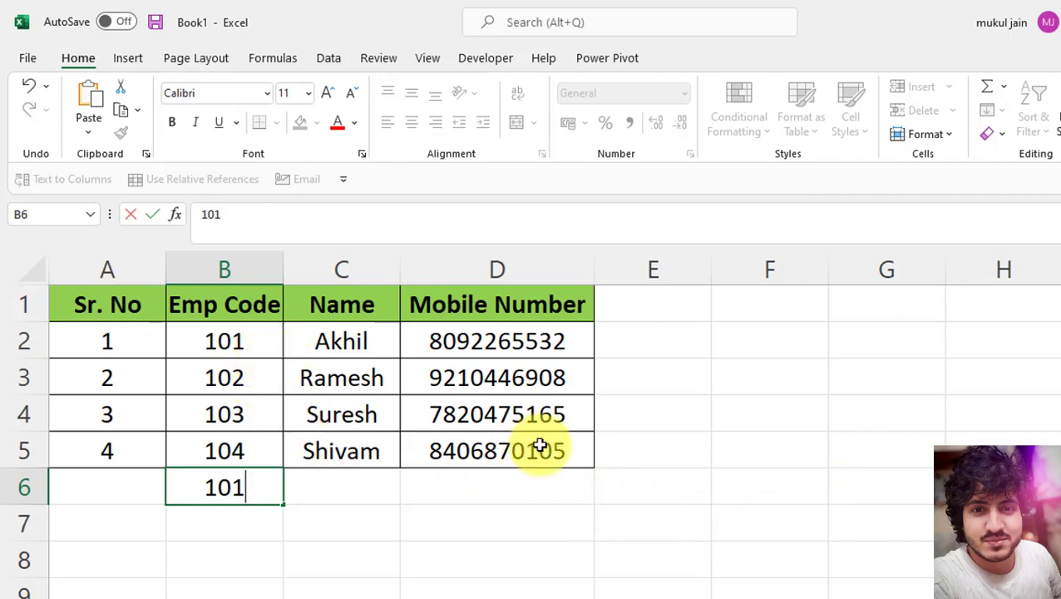
key(Return)
key(Up)
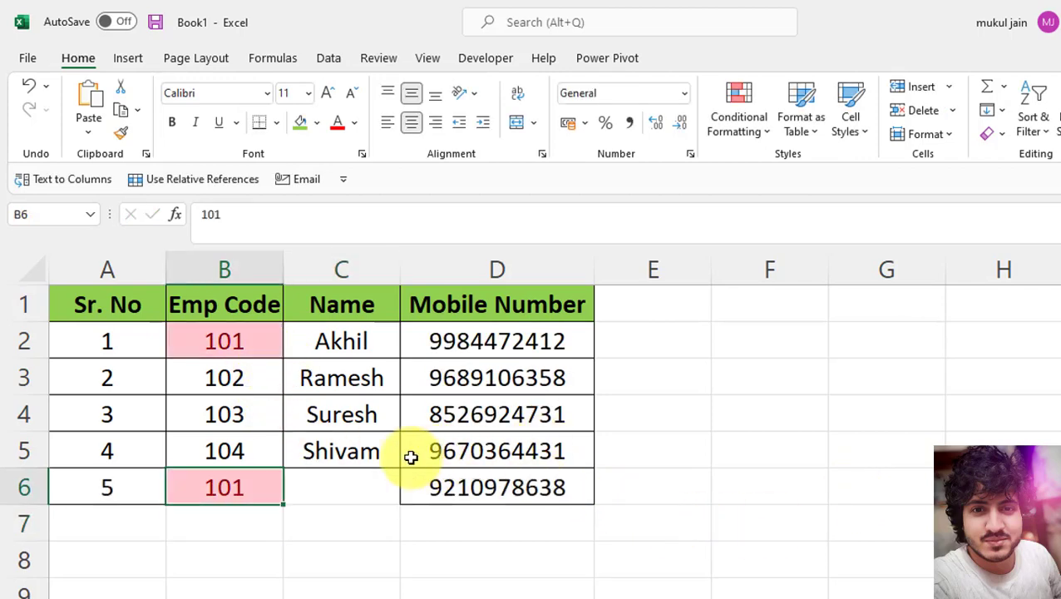
click(333, 491)
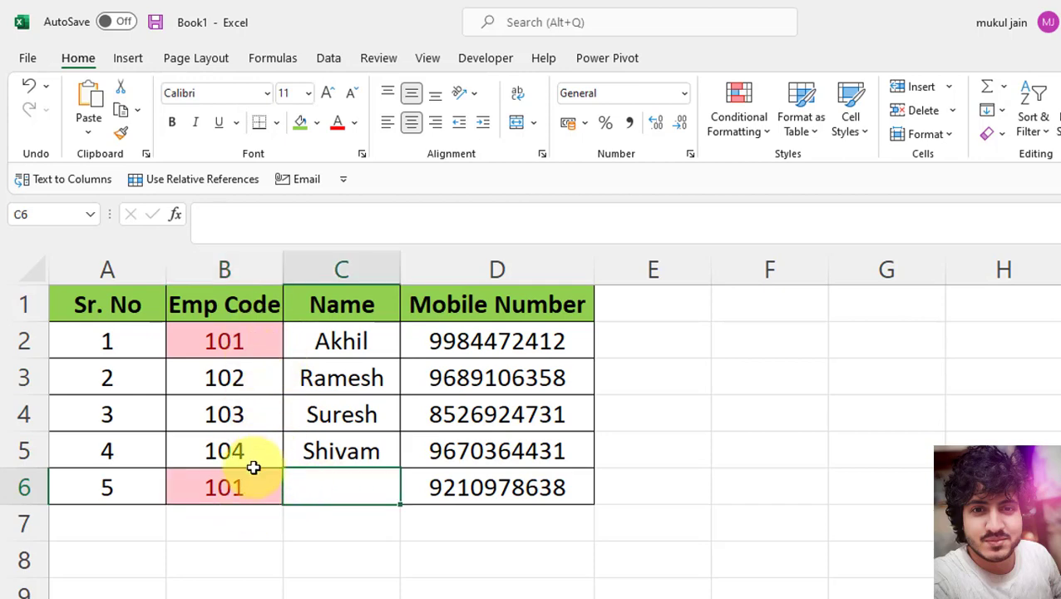
click(250, 485)
Step: Undo the duplicate 101 test entry and select the Emp Code column
key(ctrl+z)
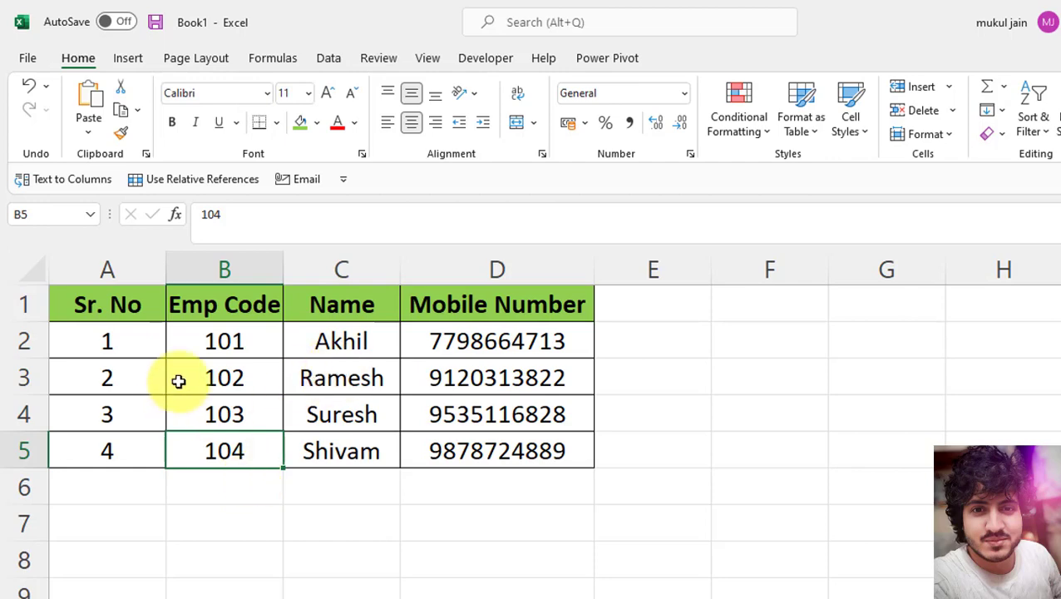
click(241, 266)
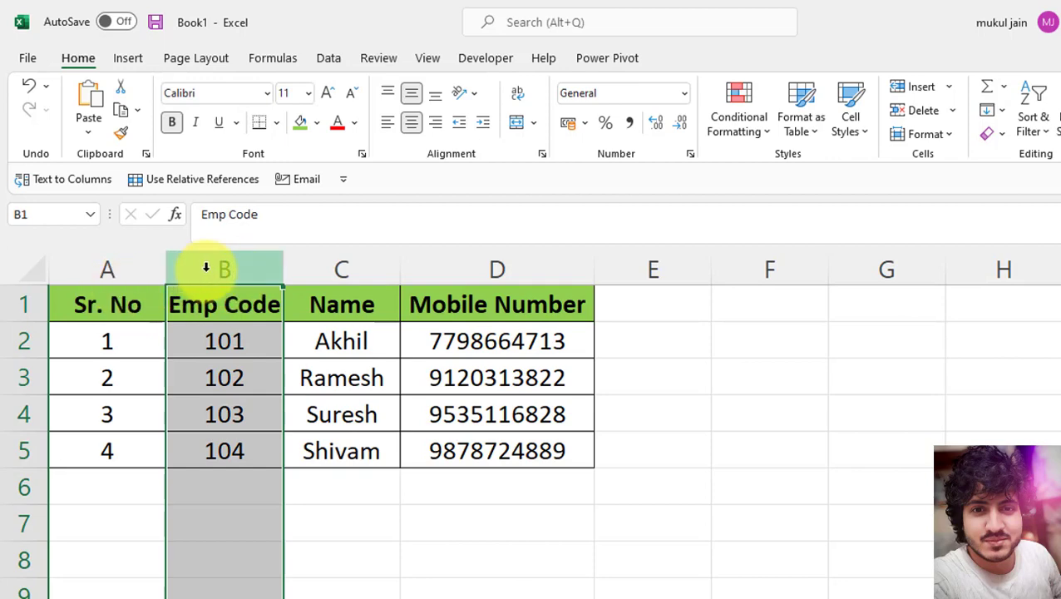
Step: Set column B's Data Validation to allow a Custom formula
click(328, 58)
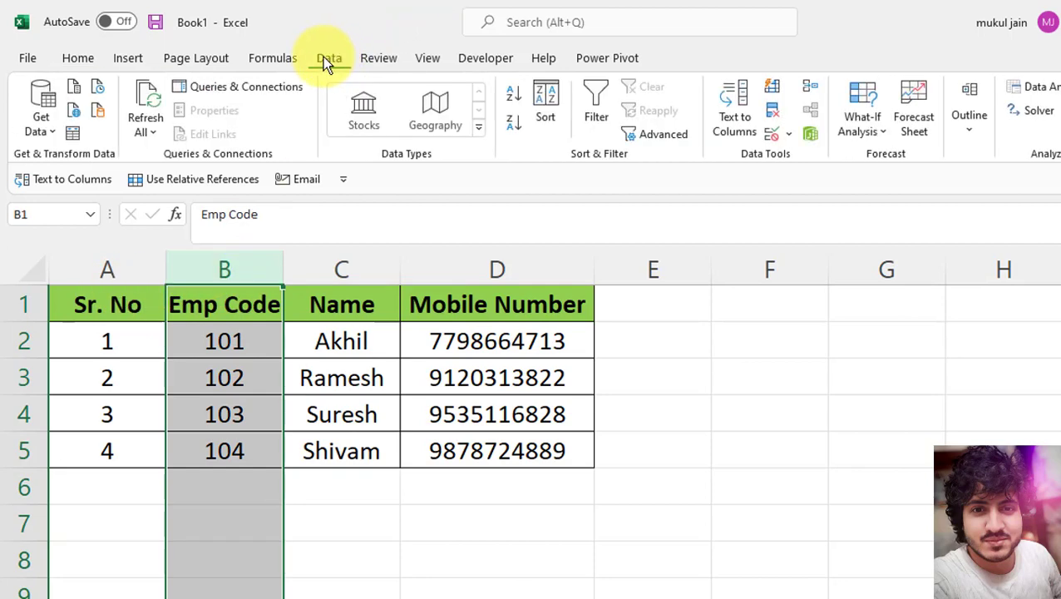
click(774, 137)
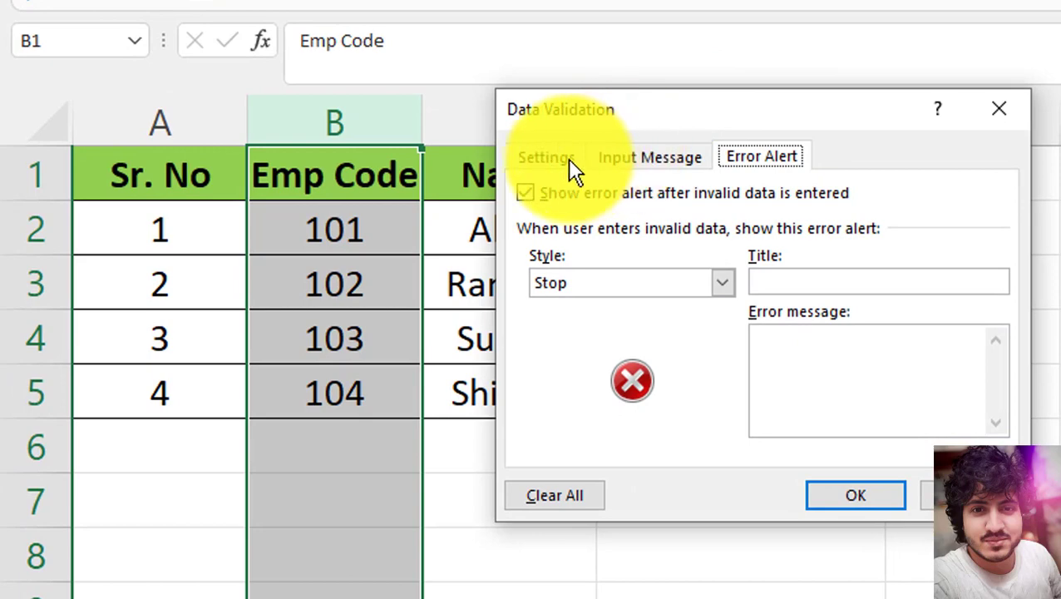
click(569, 166)
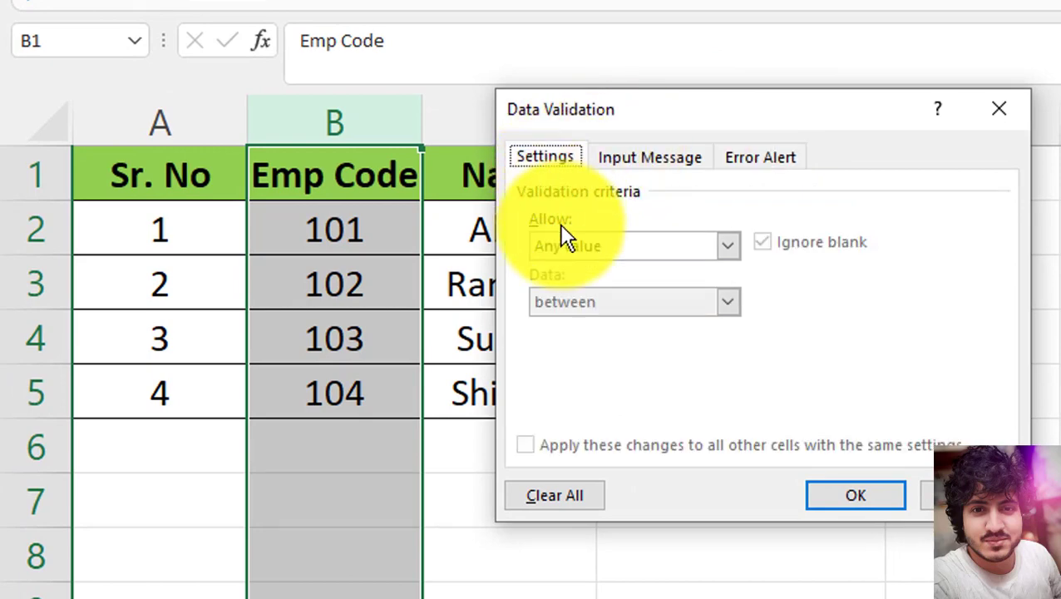
click(617, 254)
click(566, 394)
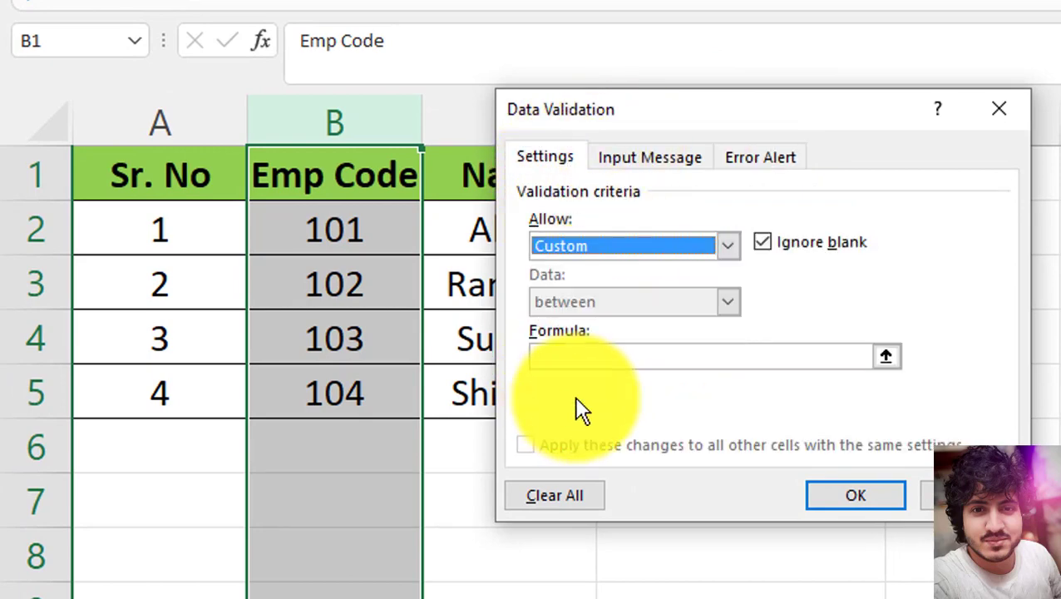
Step: Enter the validation formula =COUNTIF(B:B,B1)=1
click(585, 355)
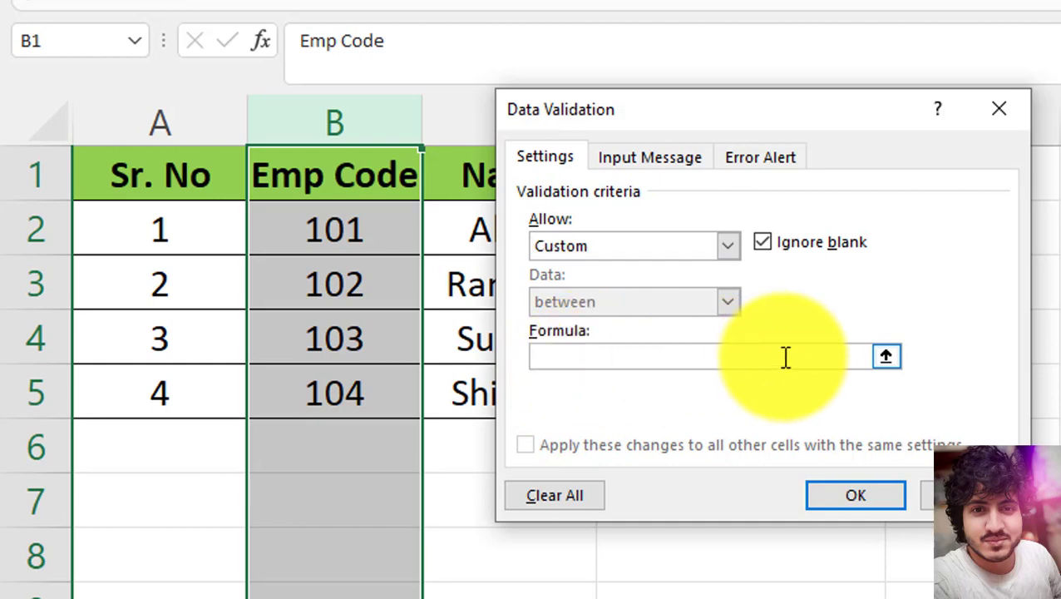
text(=)
text(cou)
key(BackSpace)
key(BackSpace)
key(BackSpace)
text(COUNTIF)
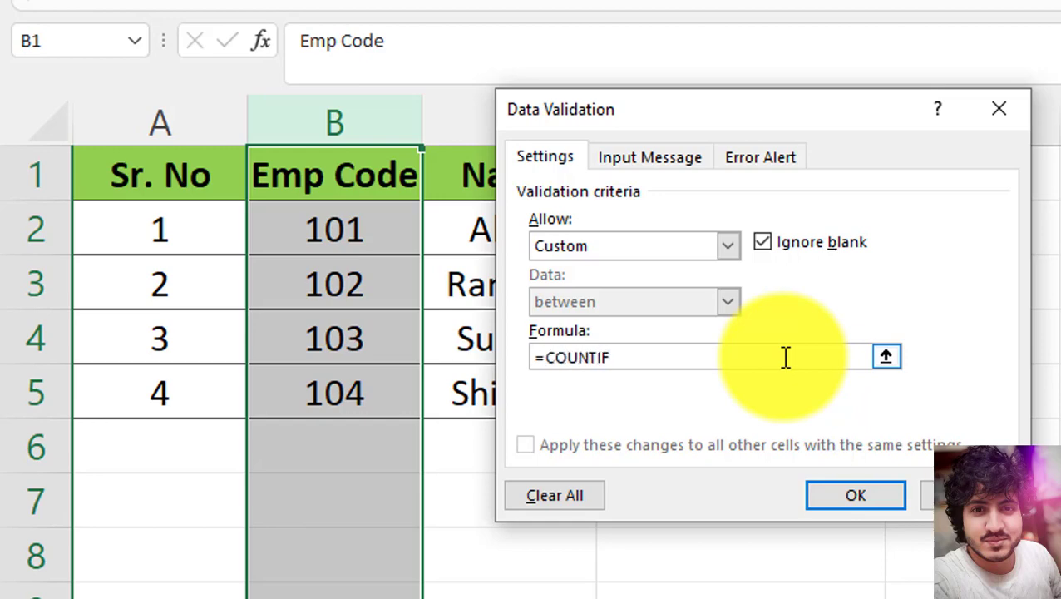
text(()
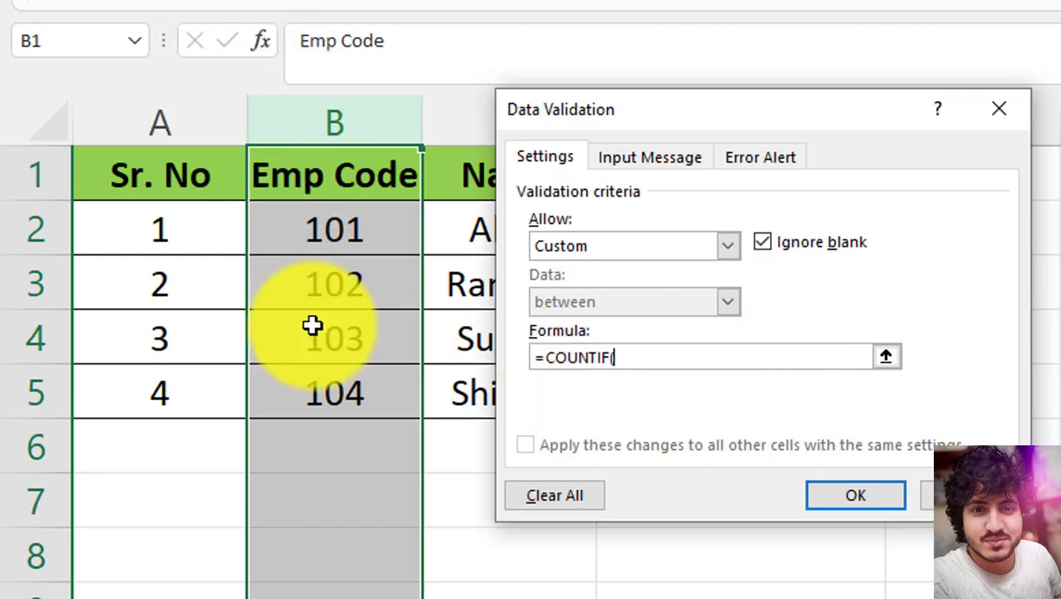
text(B:)
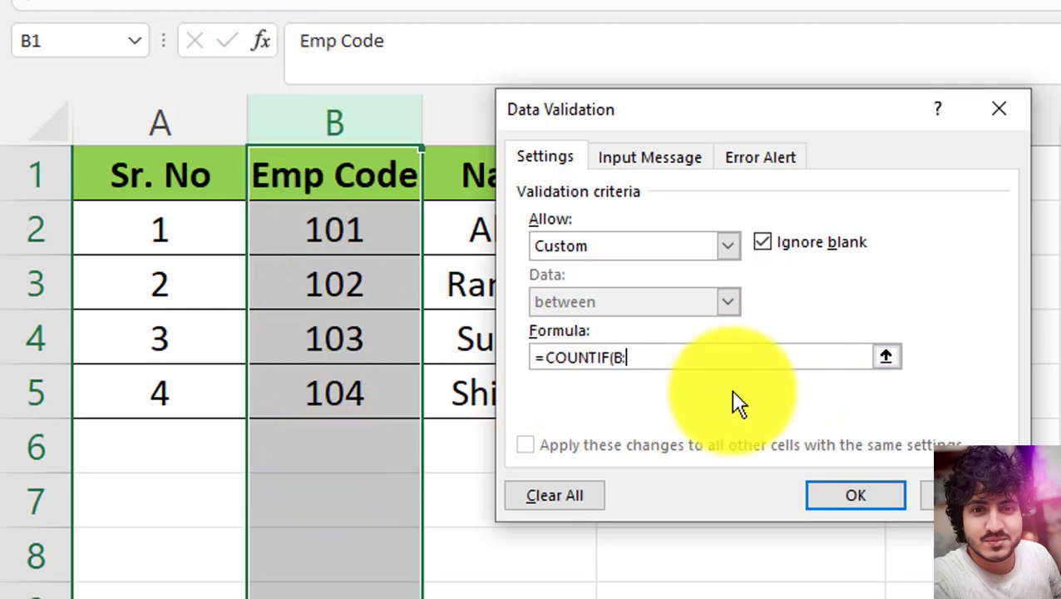
text(B,)
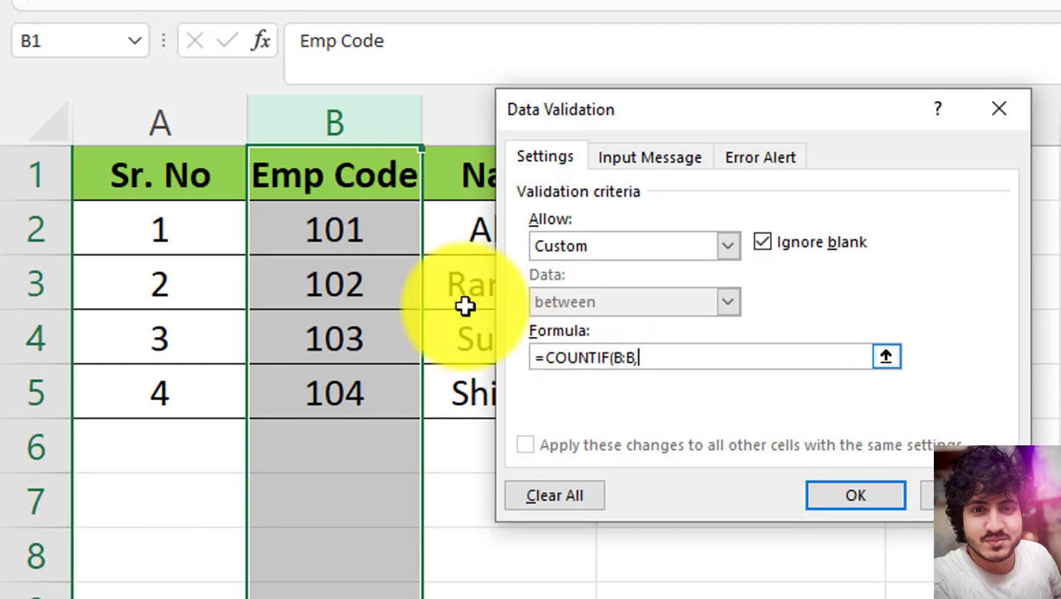
click(711, 366)
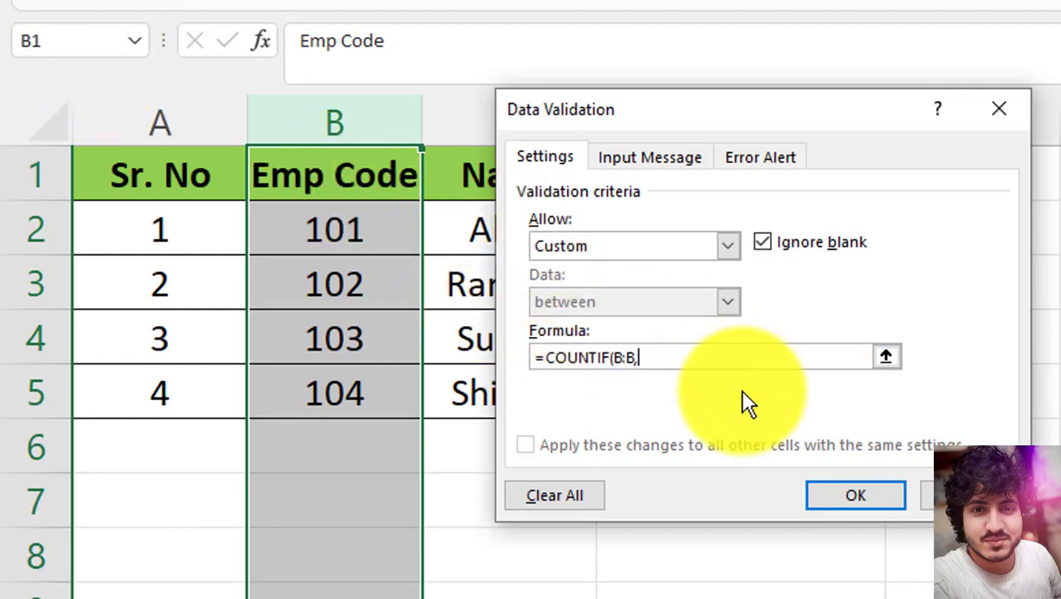
text(B1)
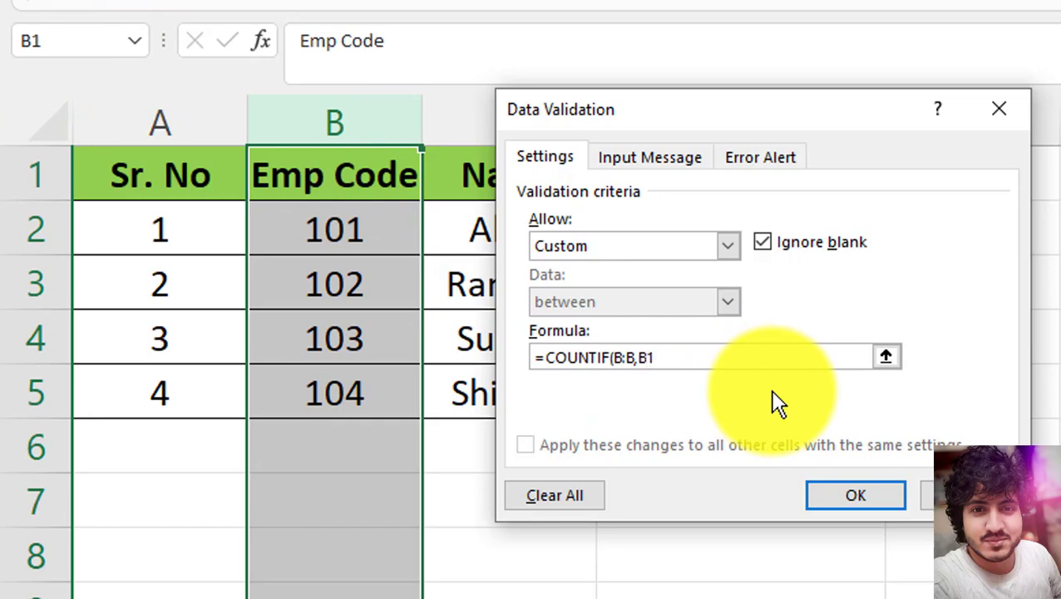
text()=)
text(1)
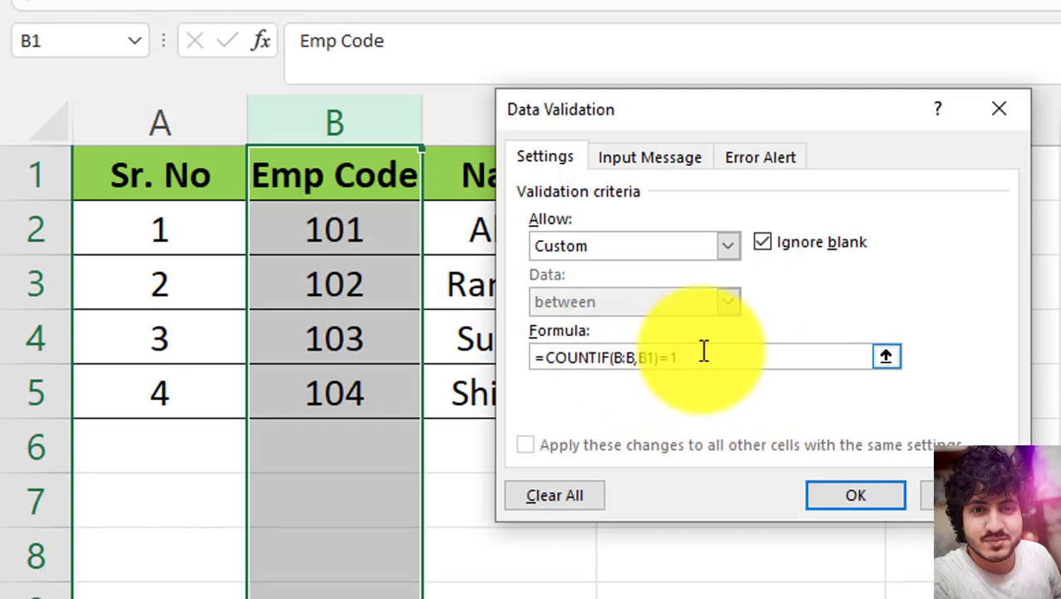
click(658, 156)
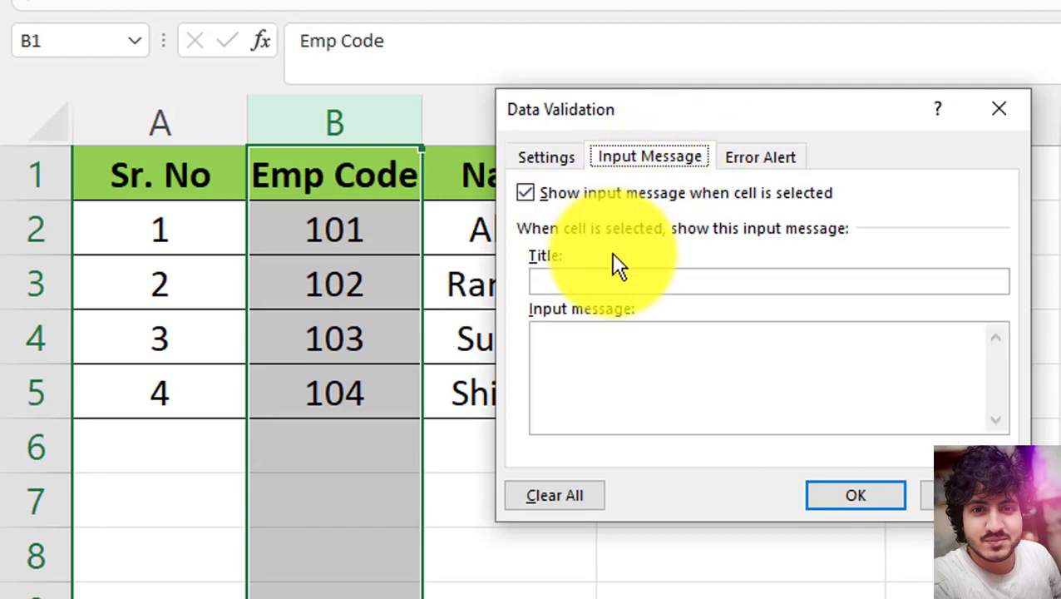
Step: Give the input message title 'Message' and text 'Pls. Enter the Emp. Code'
click(613, 280)
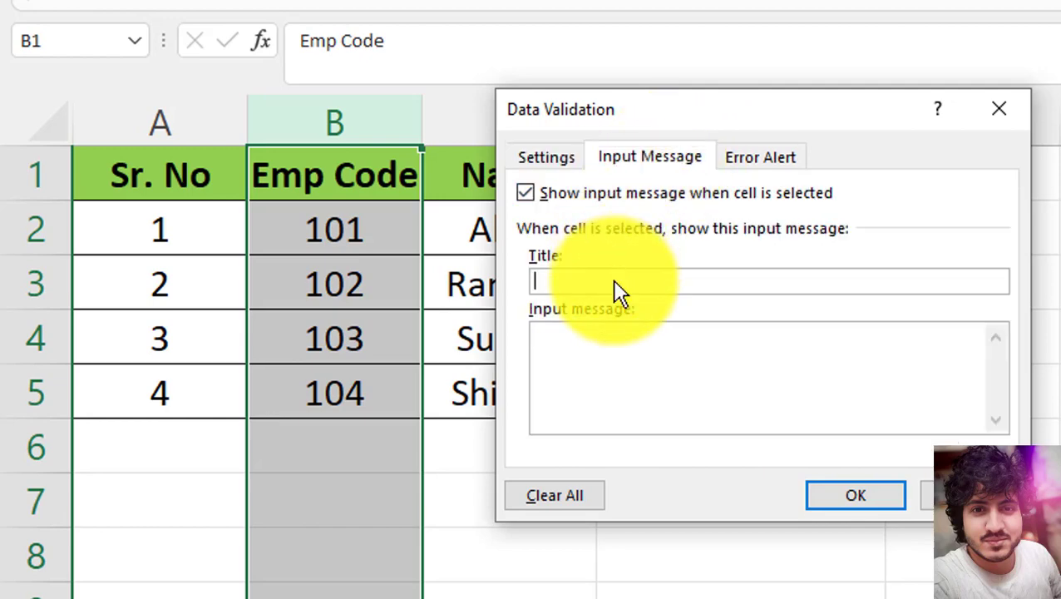
text(Message)
click(584, 366)
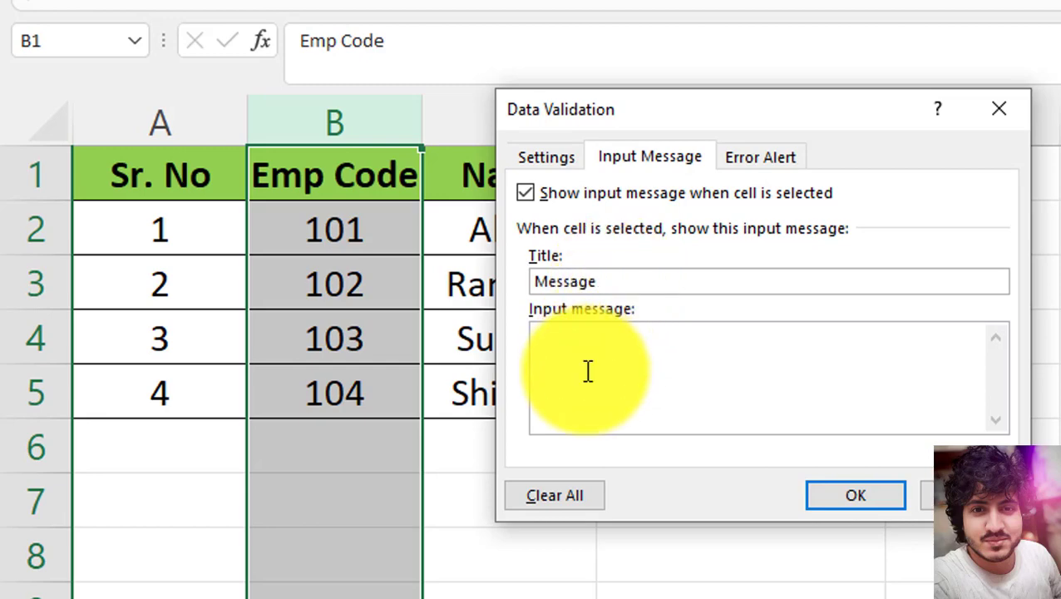
text(Pls. Enter t)
text(he Em)
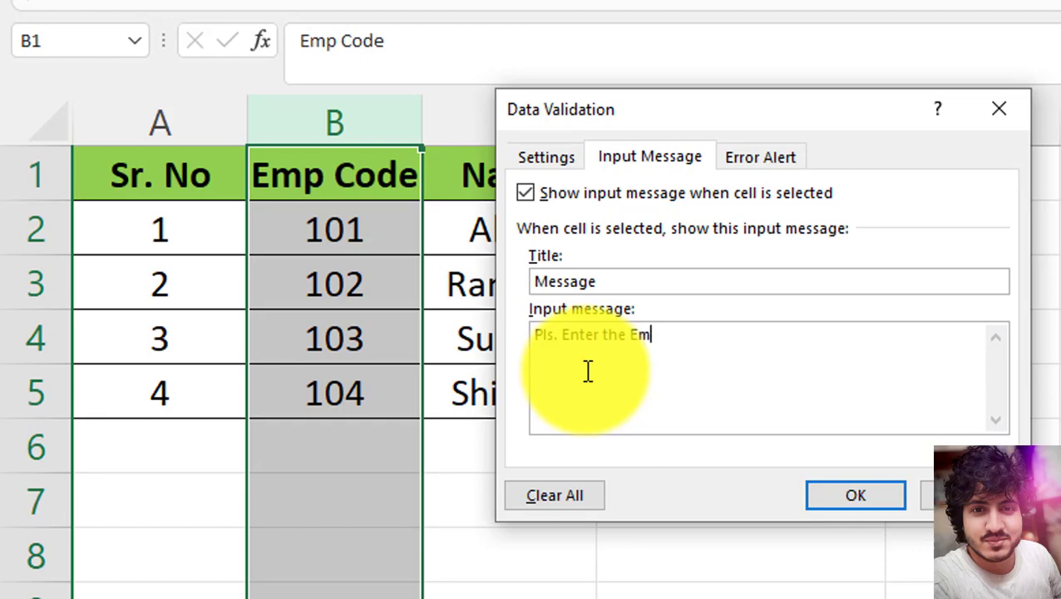
text(p. Cd)
key(BackSpace)
key(BackSpace)
text(Code)
Step: Set the Stop error alert with title 'Message' and text 'Pls. re-enter the valid emp. code'
click(754, 158)
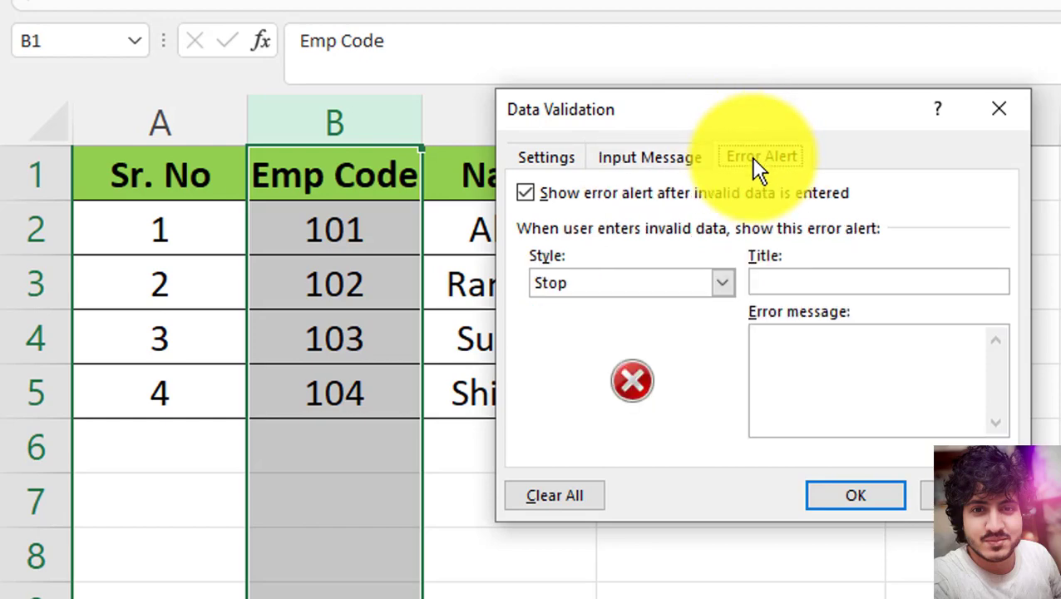
click(775, 282)
text(Ma)
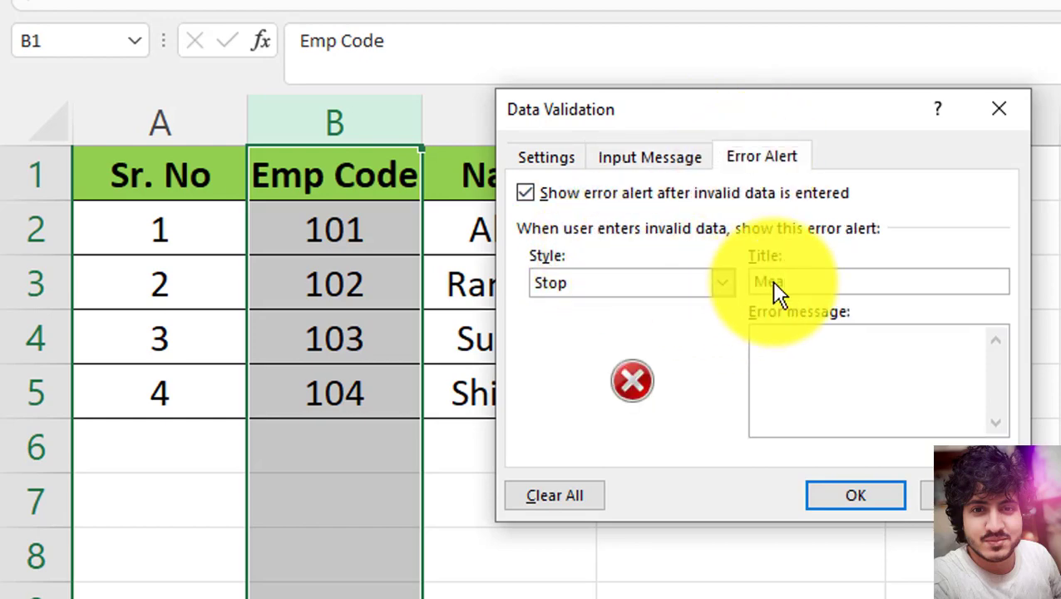
text(ssage)
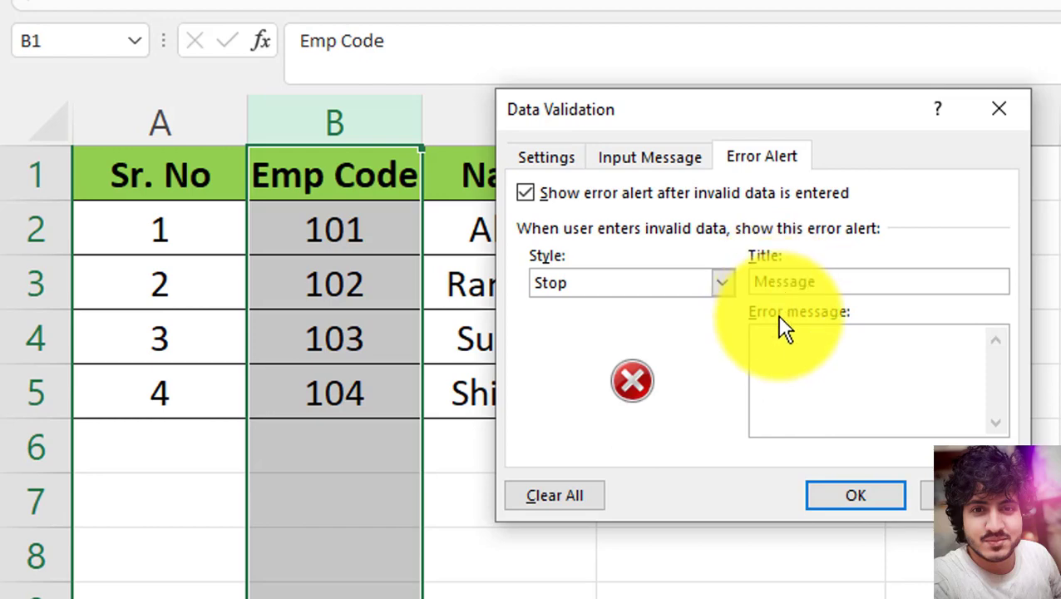
text(Pl)
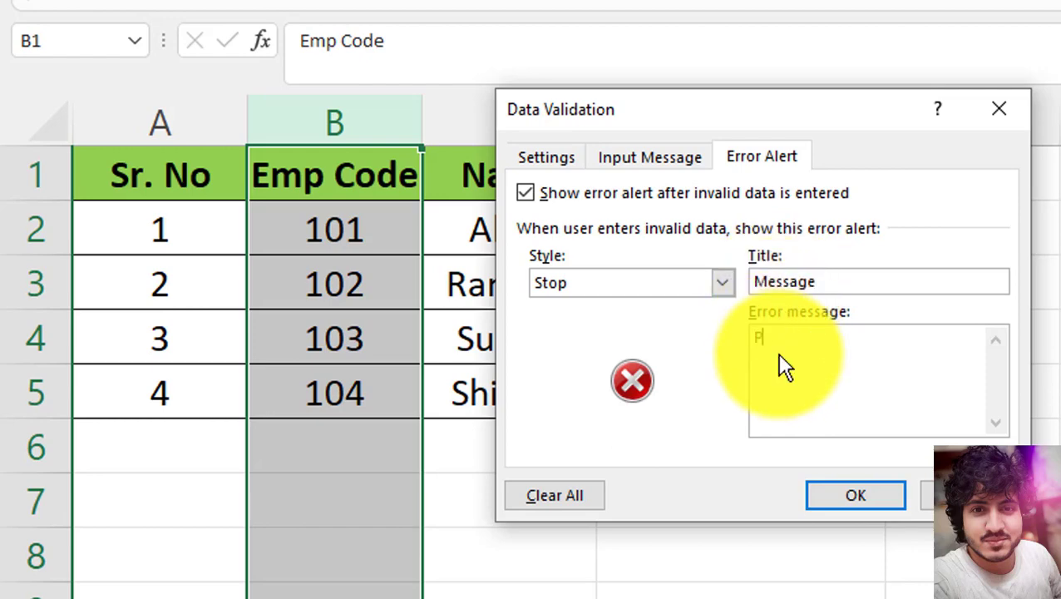
text(s RE)
key(BackSpace)
key(BackSpace)
text(re)
key(BackSpace)
key(BackSpace)
text(R)
key(BackSpace)
text(re-)
text(ent)
text(er)
text( the valid E)
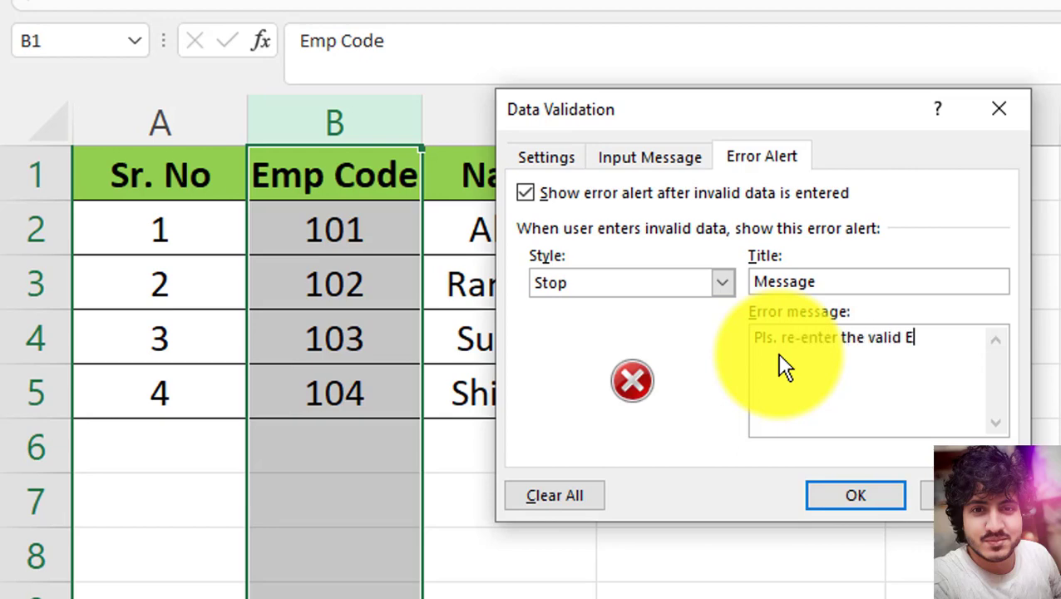
key(BackSpace)
text(emp. )
text(cod)
key(BackSpace)
text(ode)
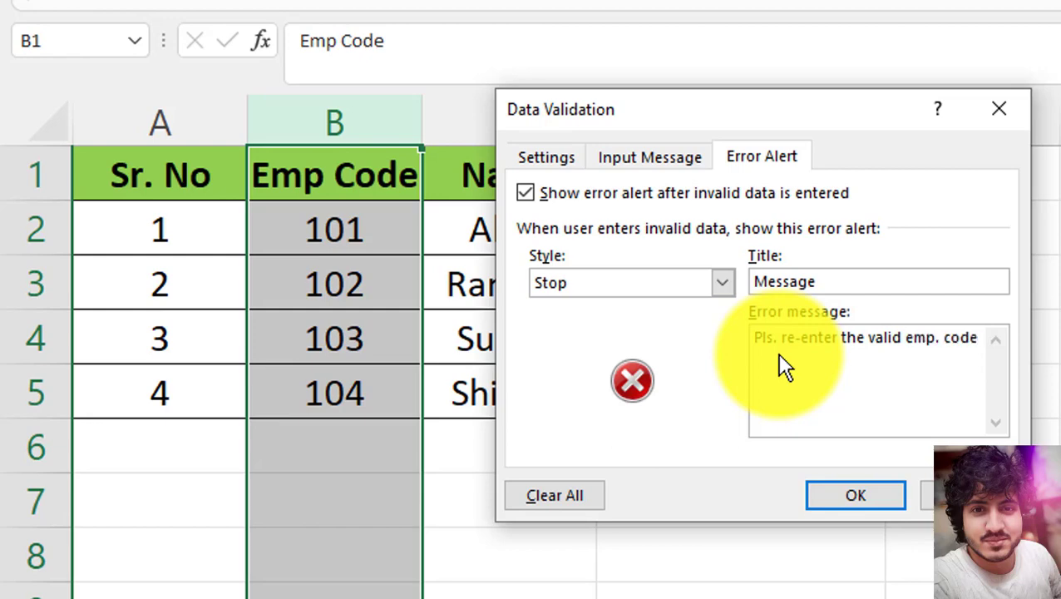
Step: Apply the validation rule and confirm cells B2–B6 show the 'Pls. Enter the Emp. Code' tip
click(873, 496)
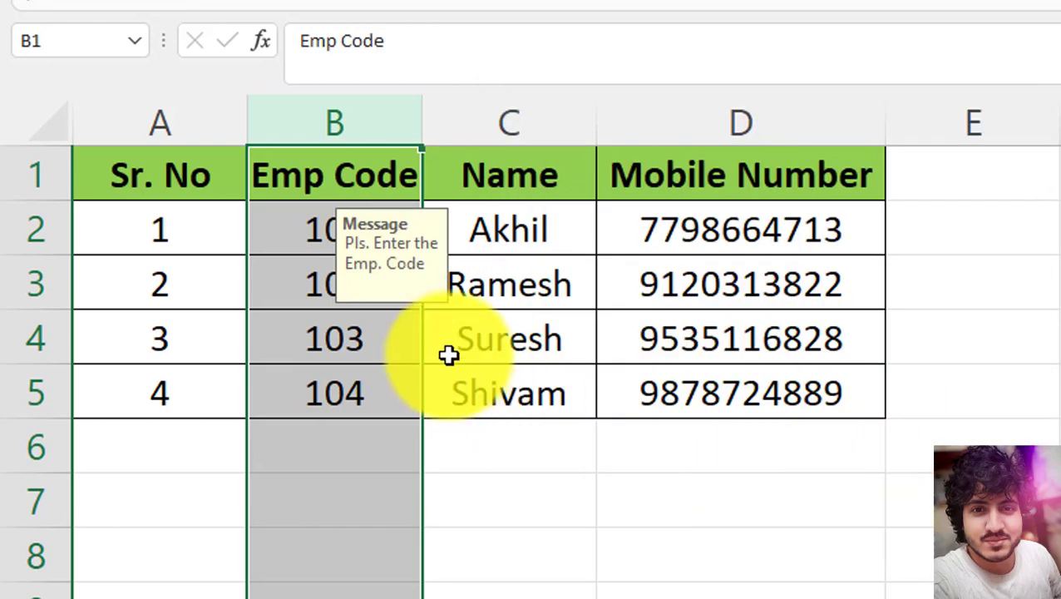
click(316, 236)
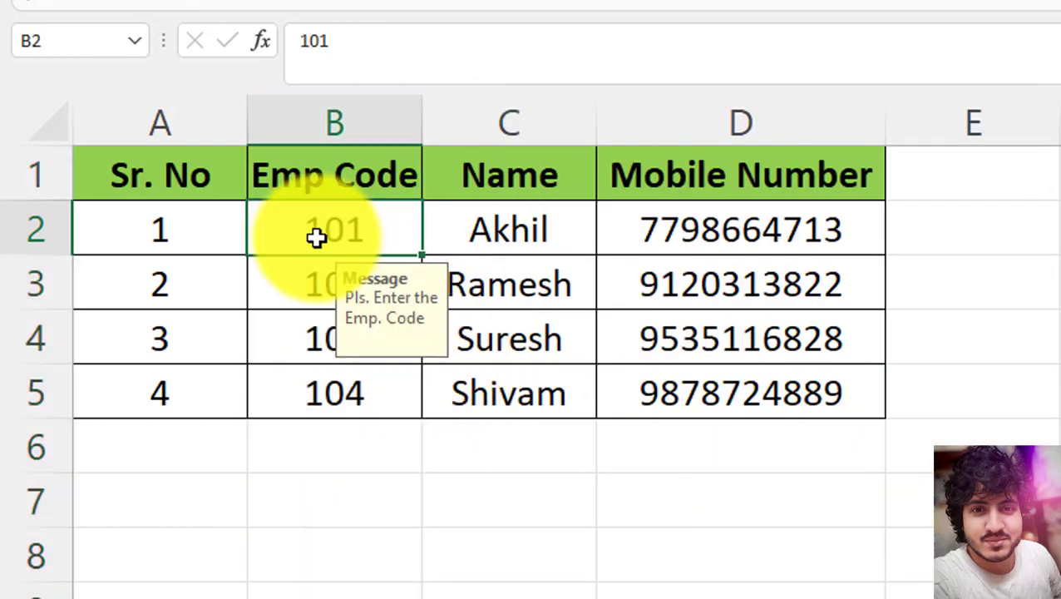
click(319, 282)
click(319, 336)
click(318, 390)
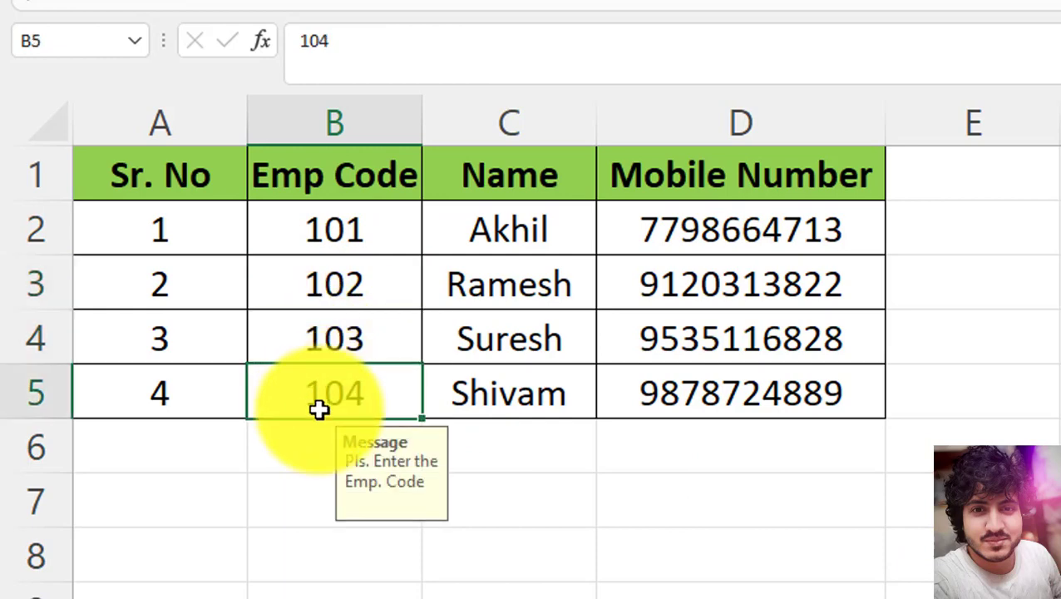
click(319, 446)
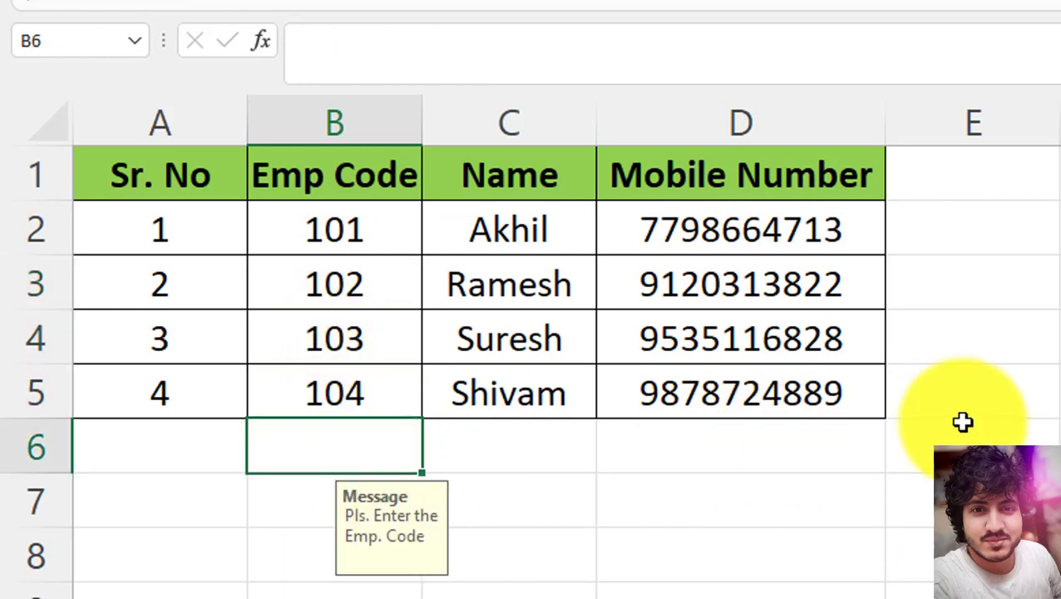
Step: Add Emp Code 105 in B6 and the employee's name in C6
text(105)
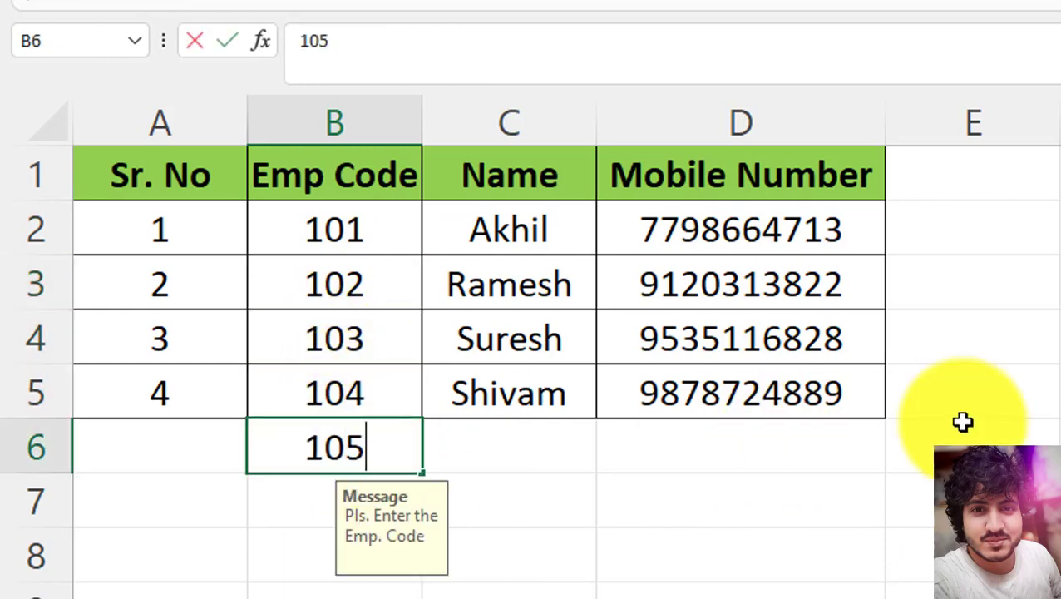
key(Return)
key(Up)
key(Right)
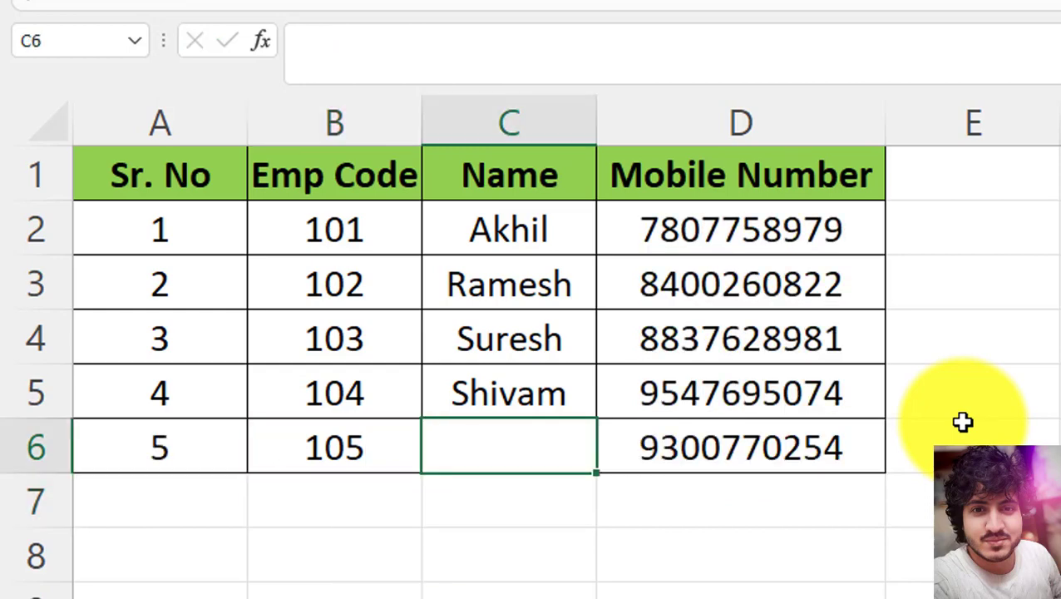
text(shipr)
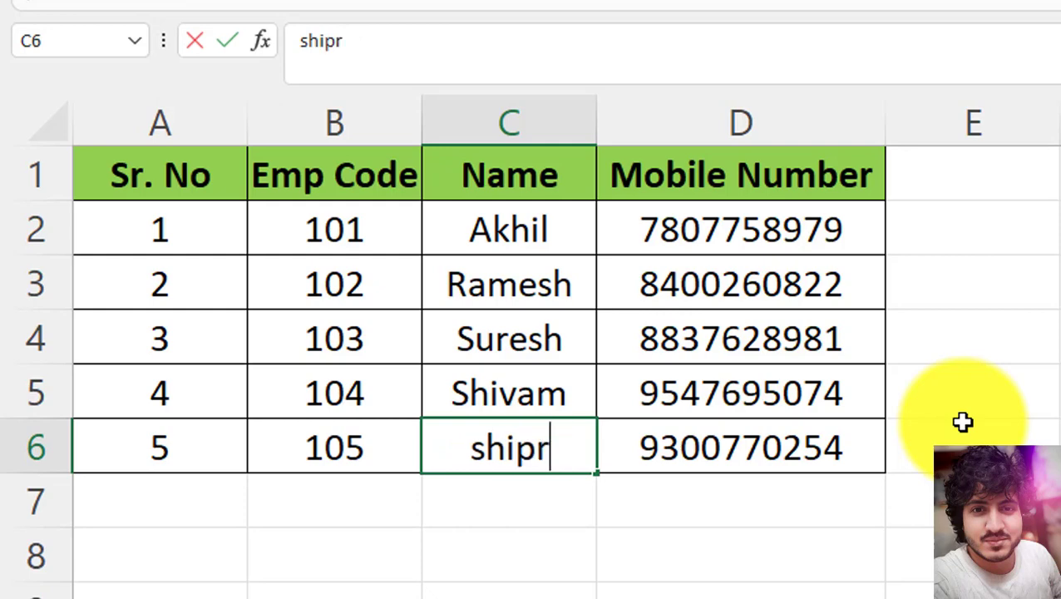
text(a)
key(Return)
key(Left)
key(Up)
key(Down)
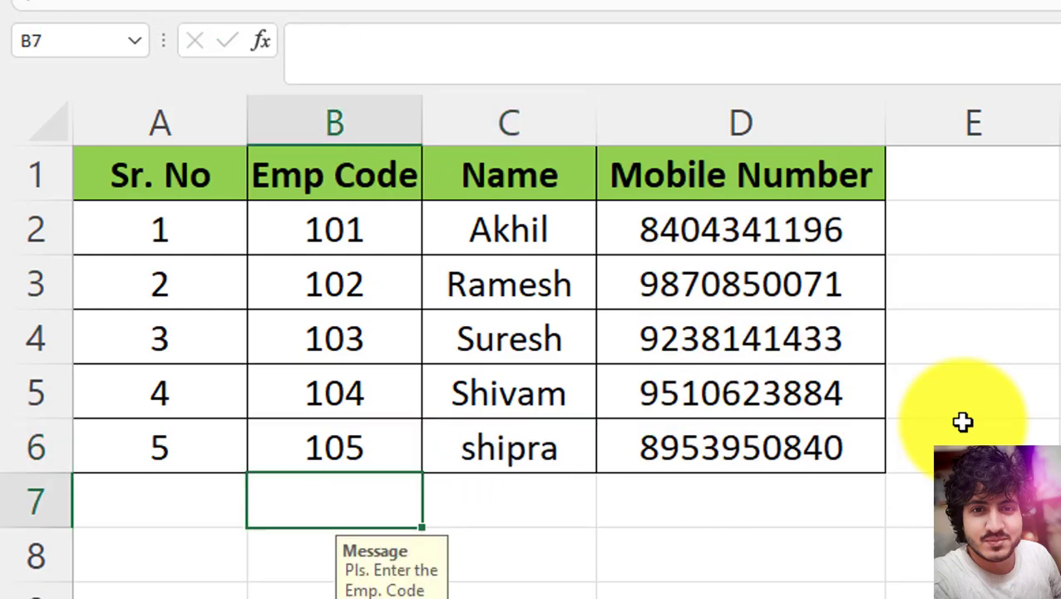
Step: Enter duplicate code 102 in B7, get the stop alert, and choose Retry
text(10)
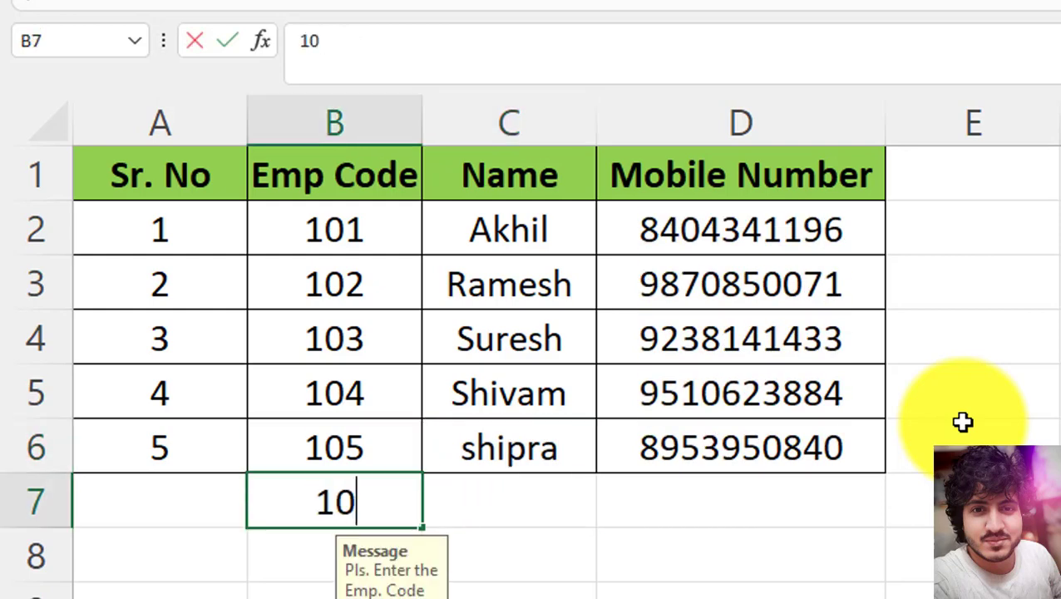
text(5)
key(BackSpace)
text(2)
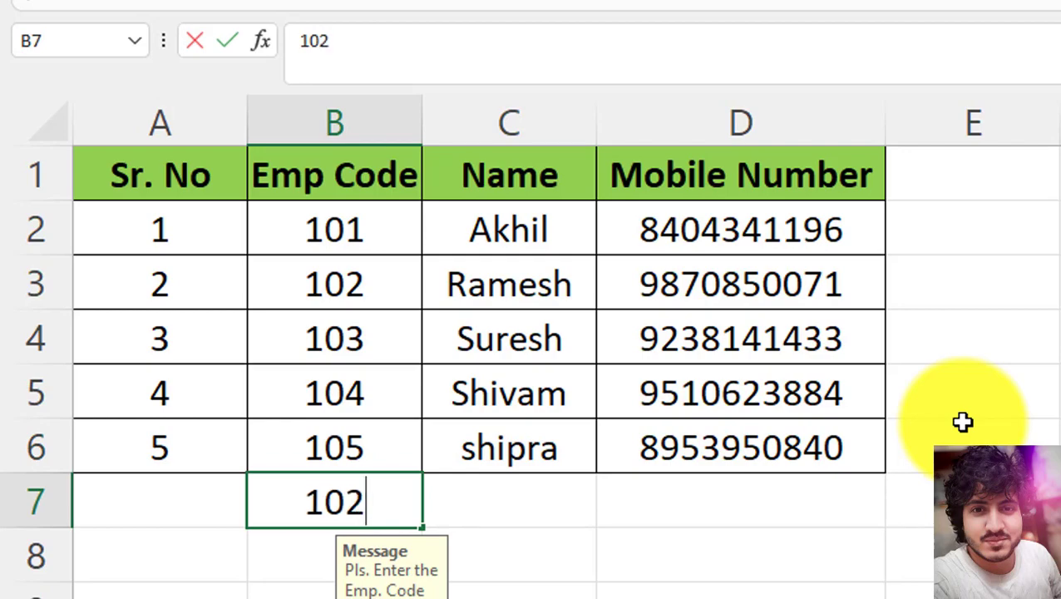
key(Return)
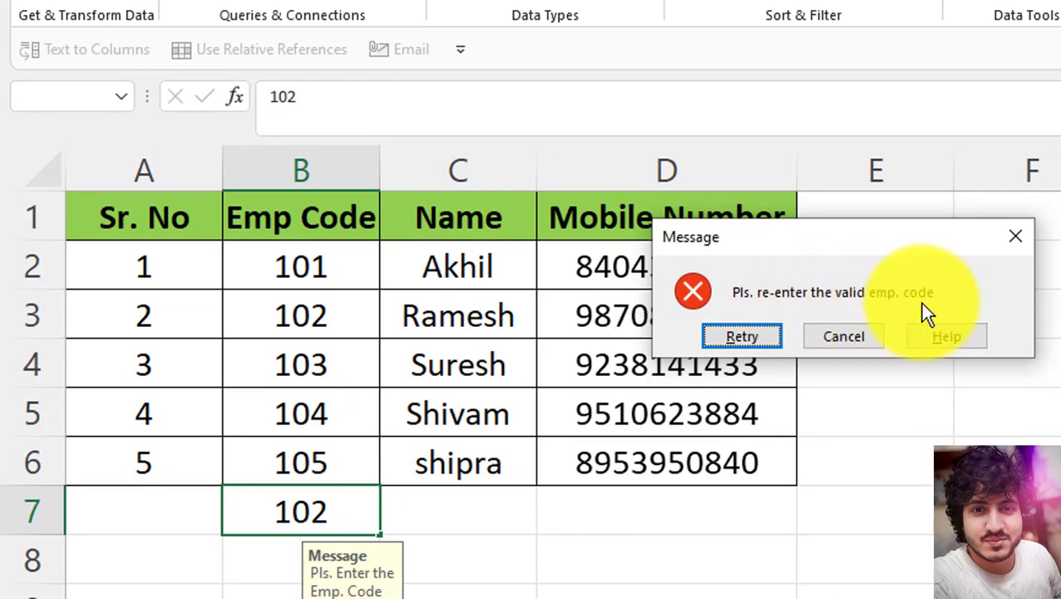
click(748, 341)
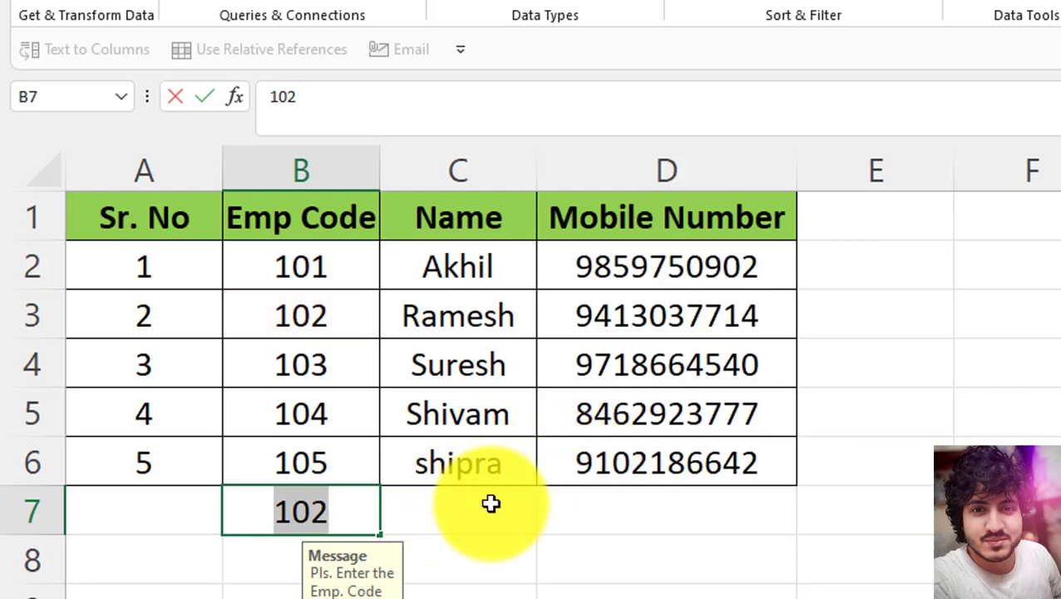
Step: Replace the refused code with the unique Emp Code 106 in B7
text(106)
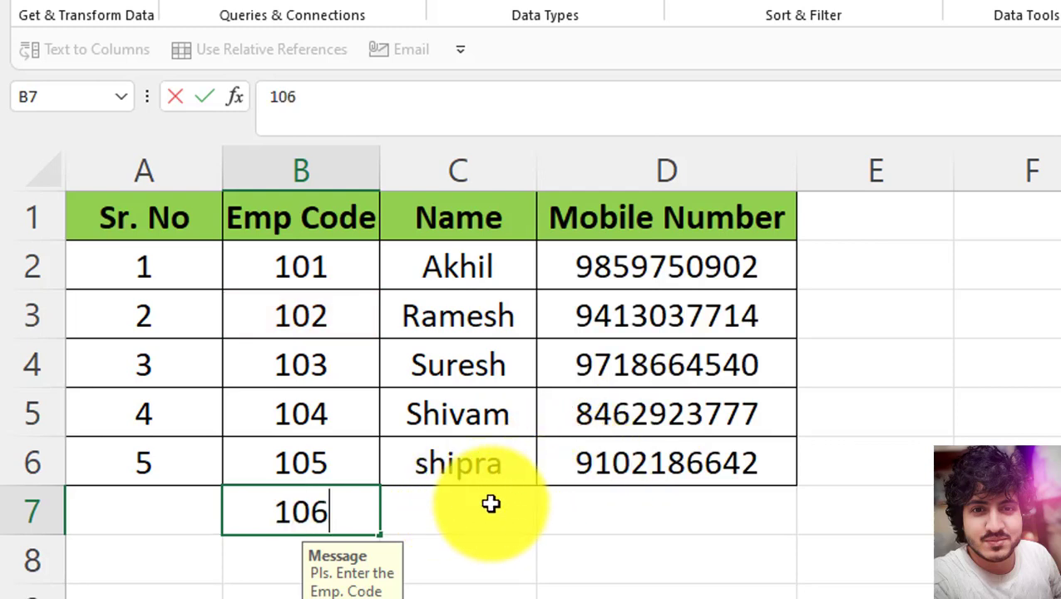
key(Return)
click(490, 503)
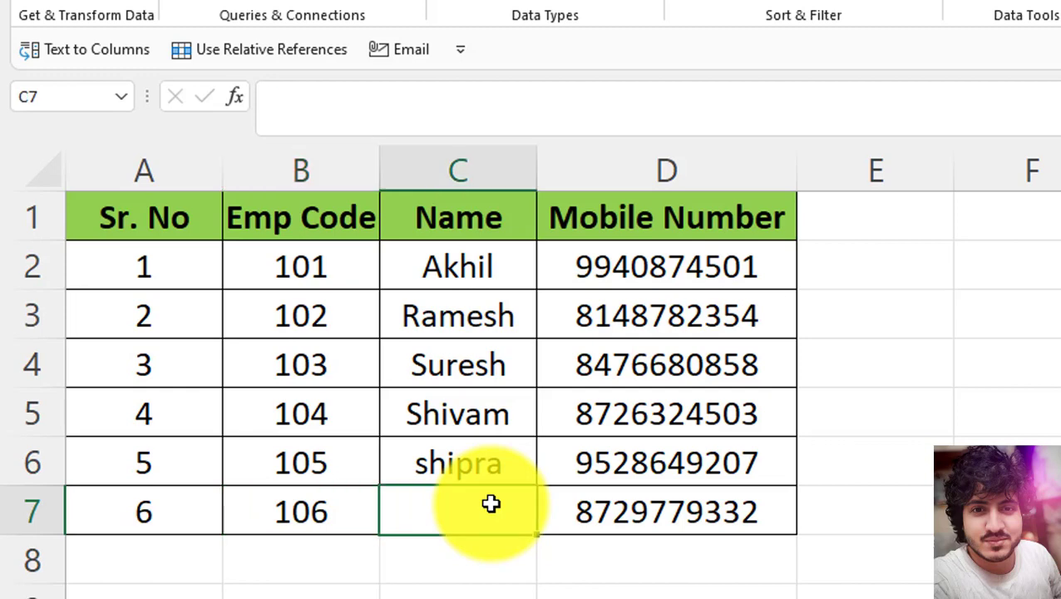